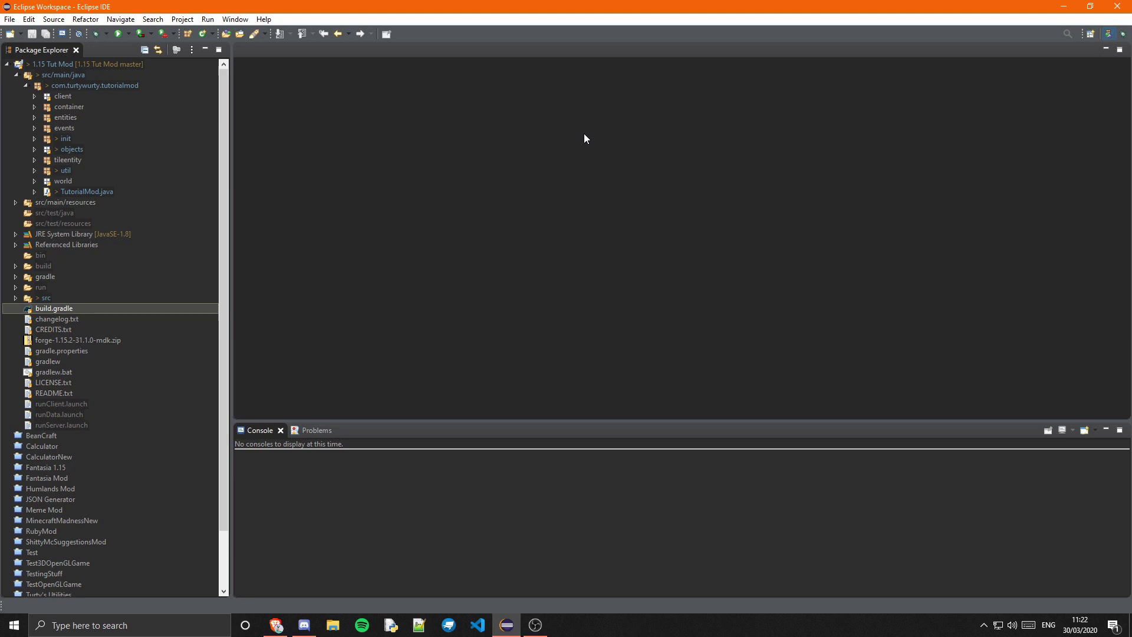
# Collapse the com.turtywurty.tutorialmod package and src/main/java in Package Explorer, then close Eclipse
pyautogui.click(25, 85)
pyautogui.click(16, 75)
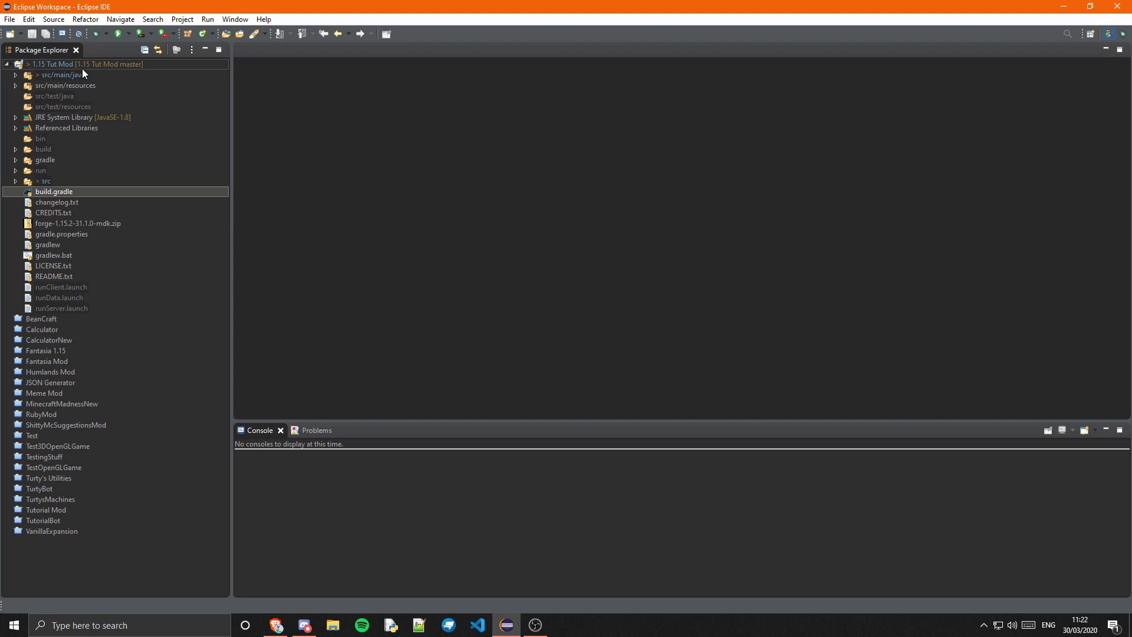
pyautogui.click(1117, 6)
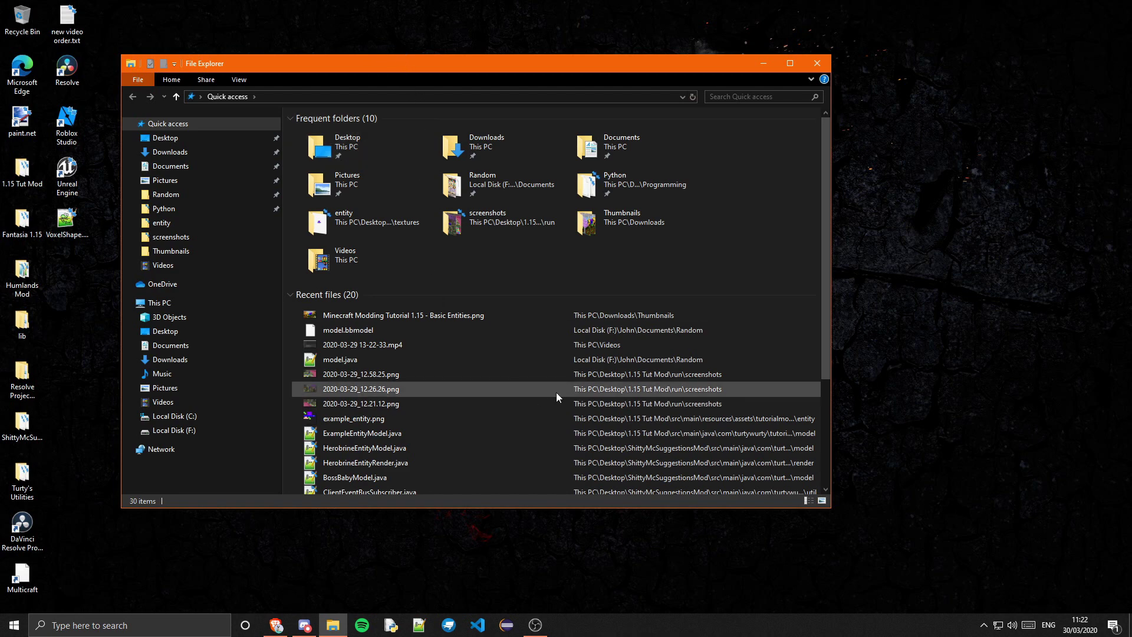
# From a recent screenshot's file location, go up through run to the 1.15 Tut Mod folder
pyautogui.rightClick(589, 381)
pyautogui.click(628, 354)
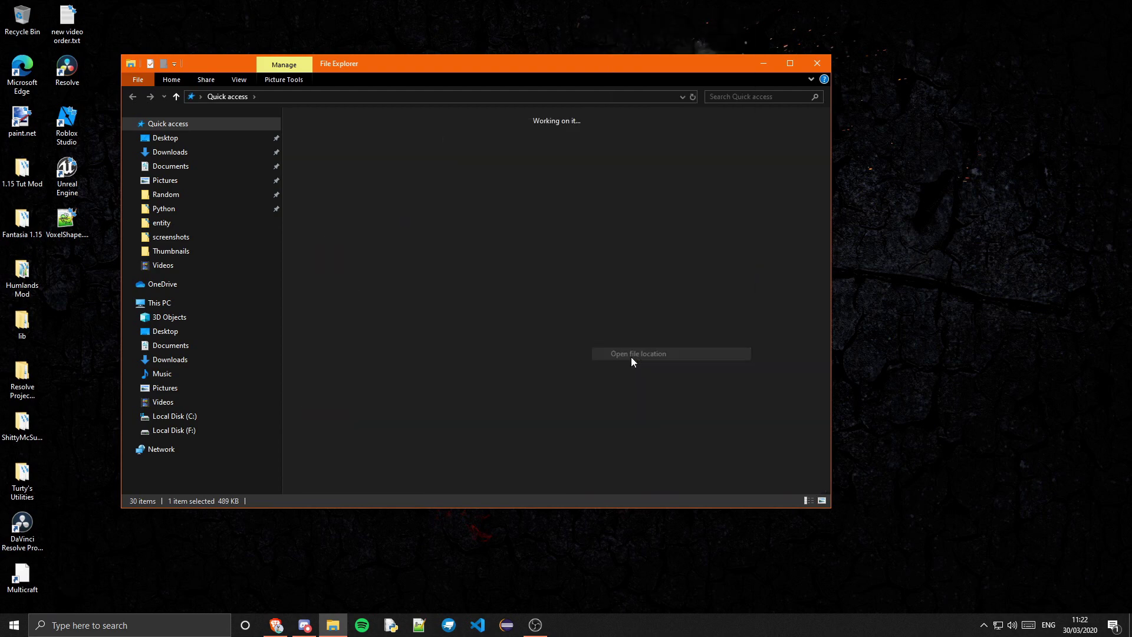
pyautogui.click(341, 97)
pyautogui.click(326, 97)
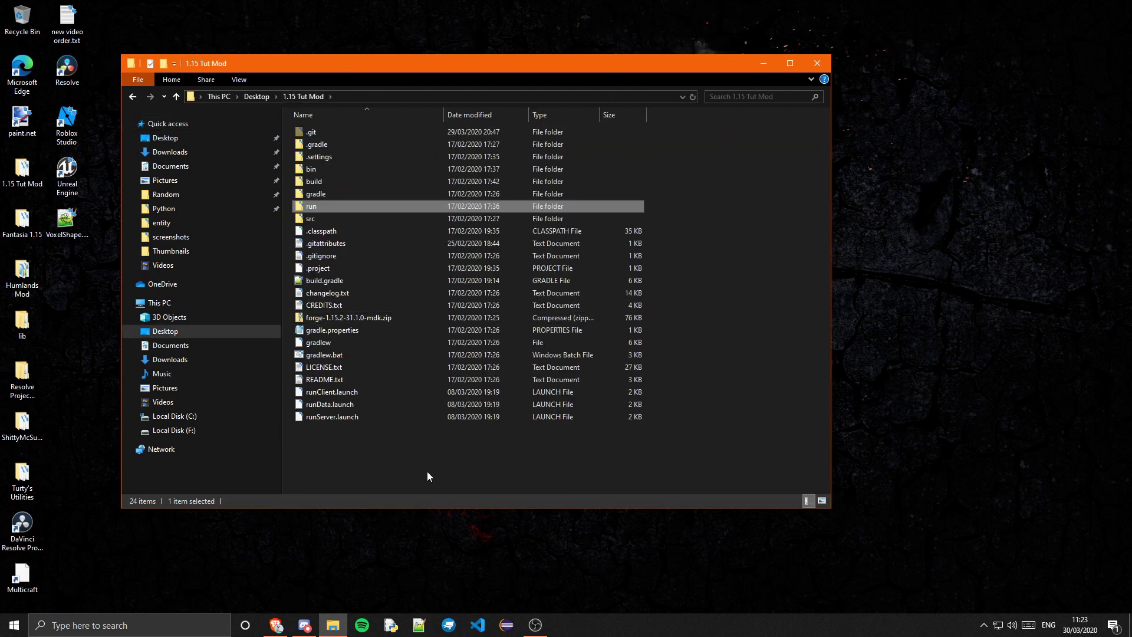
pyautogui.click(212, 625)
# In Command Prompt, cd to the copied 1.15 Tut Mod folder path and run gradlew build
pyautogui.write('cmd')
pyautogui.press('Return')
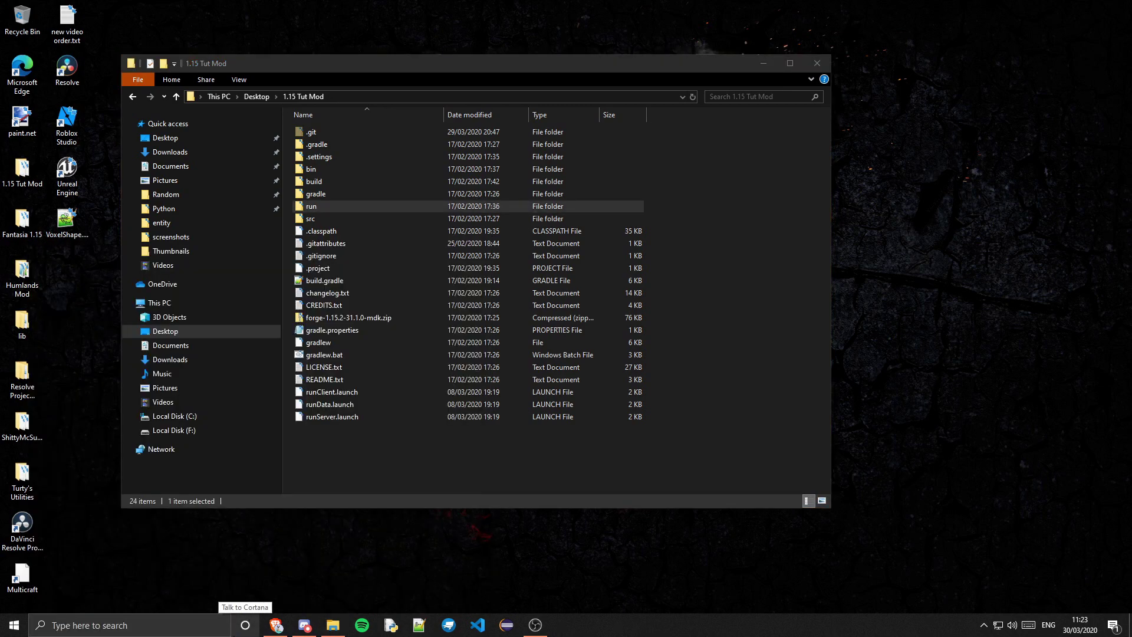
pyautogui.write('cd')
pyautogui.click(707, 96)
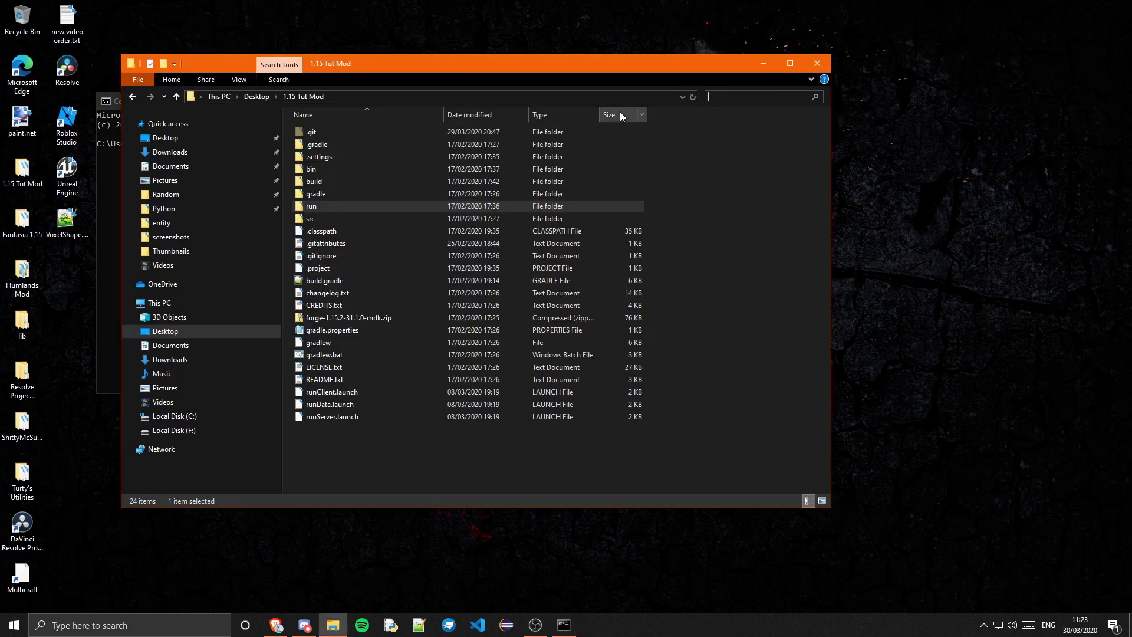
pyautogui.click(602, 96)
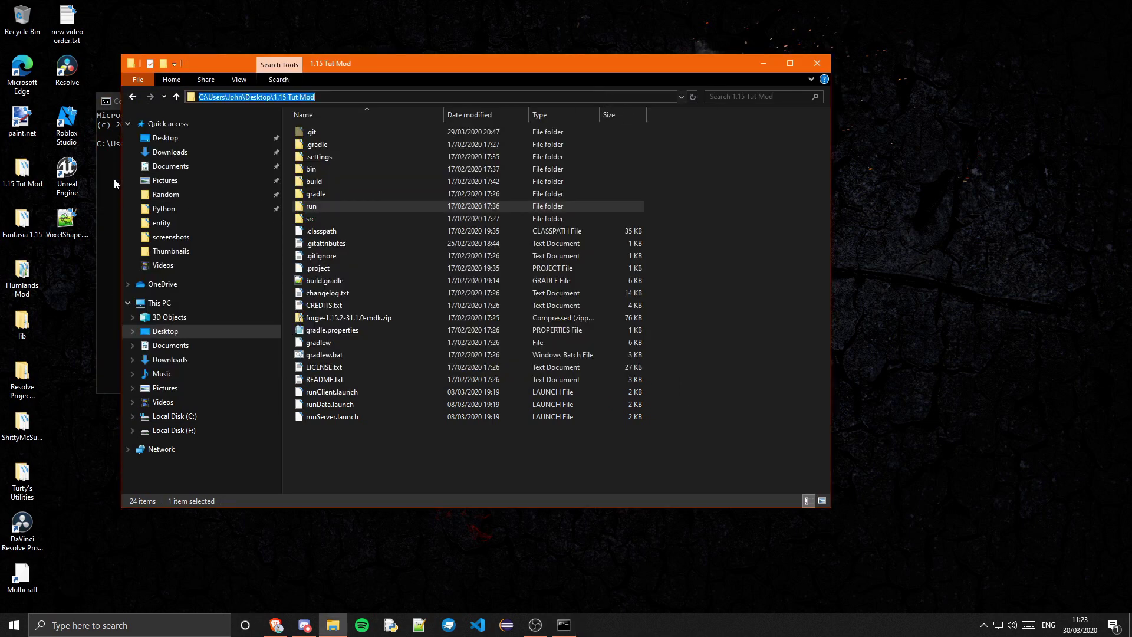
pyautogui.hotkey('alt', 'Tab')
pyautogui.write('C:\\Users\\John\\Desktop\\1.15 Tut Mod')
pyautogui.press('Return')
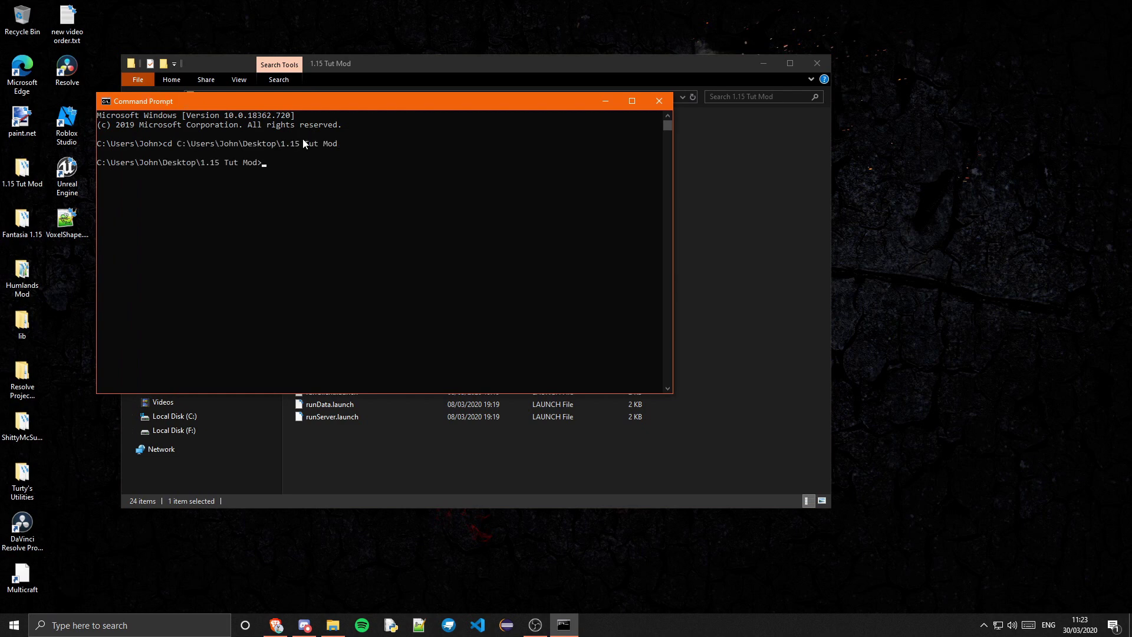
pyautogui.write('gradlew build')
pyautogui.press('Return')
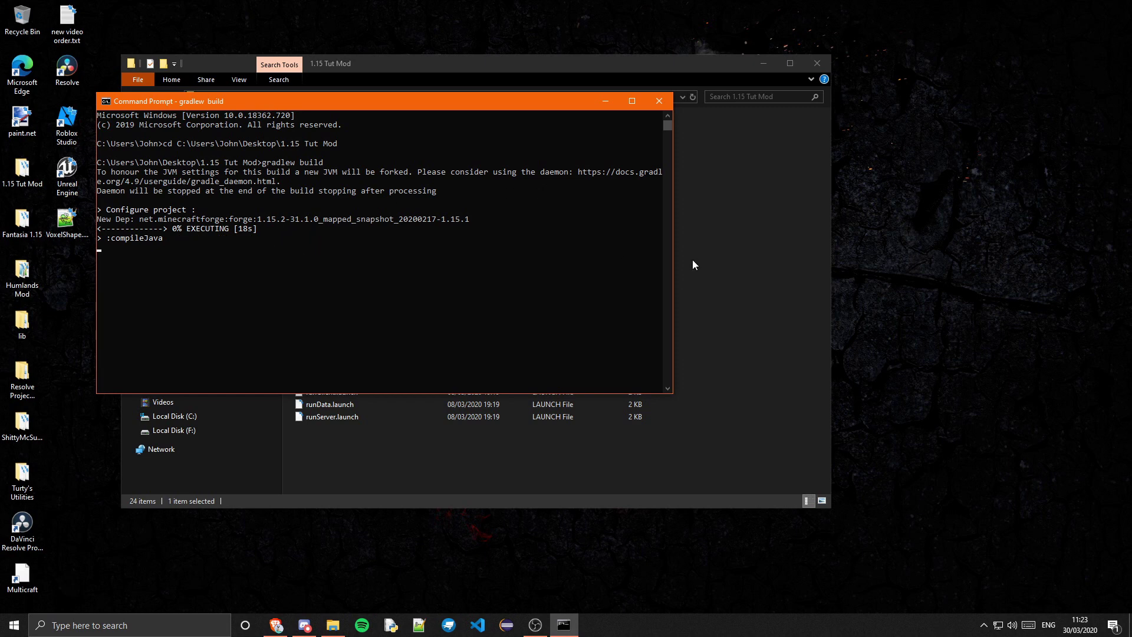
# Widen the Command Prompt window so the gradlew build output shows in full
pyautogui.moveTo(674, 243); pyautogui.dragTo(1001, 251)
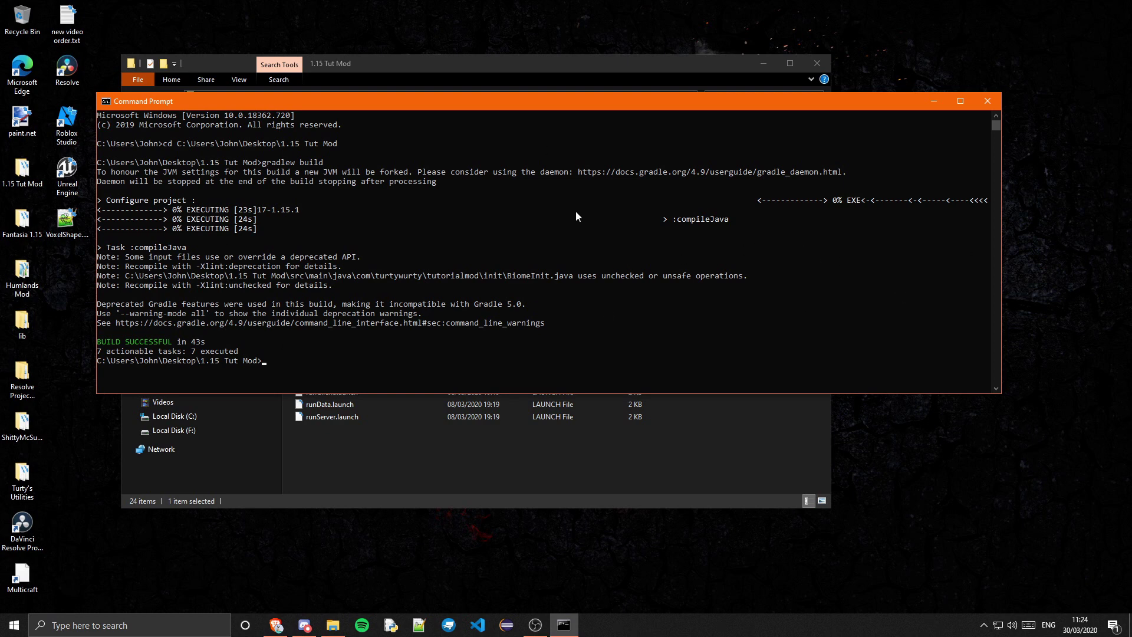
# Type gradlew build --stacktrace at the prompt, then select and cut it away unused
pyautogui.write('gradlew build --stacktrace')
pyautogui.hotkey('shift', 'Home')
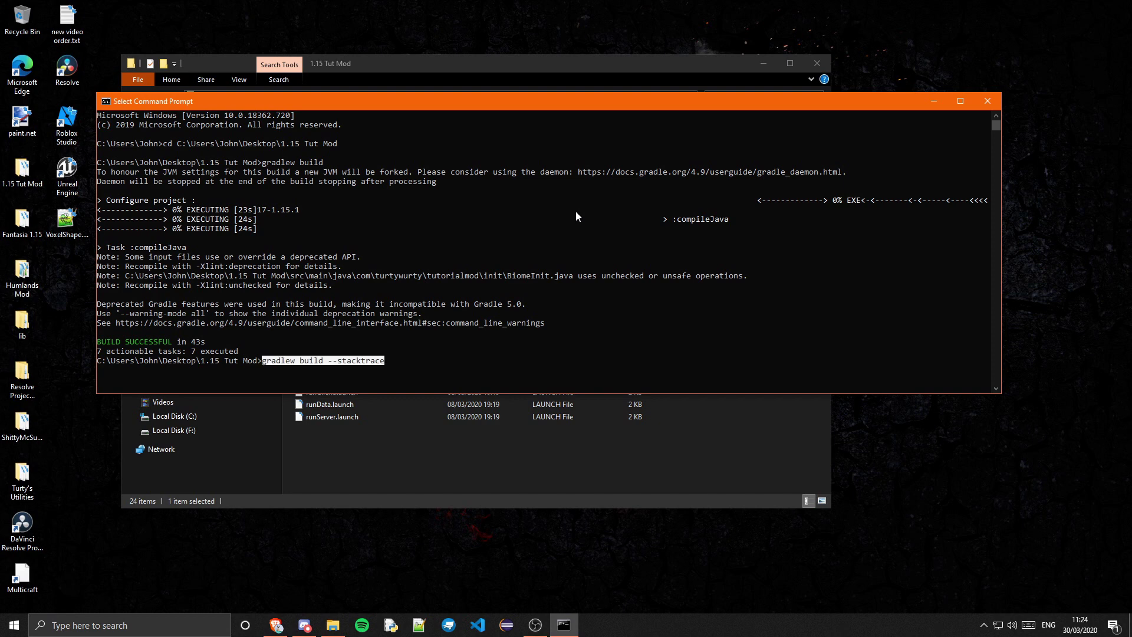
pyautogui.hotkey('ctrl', 'x')
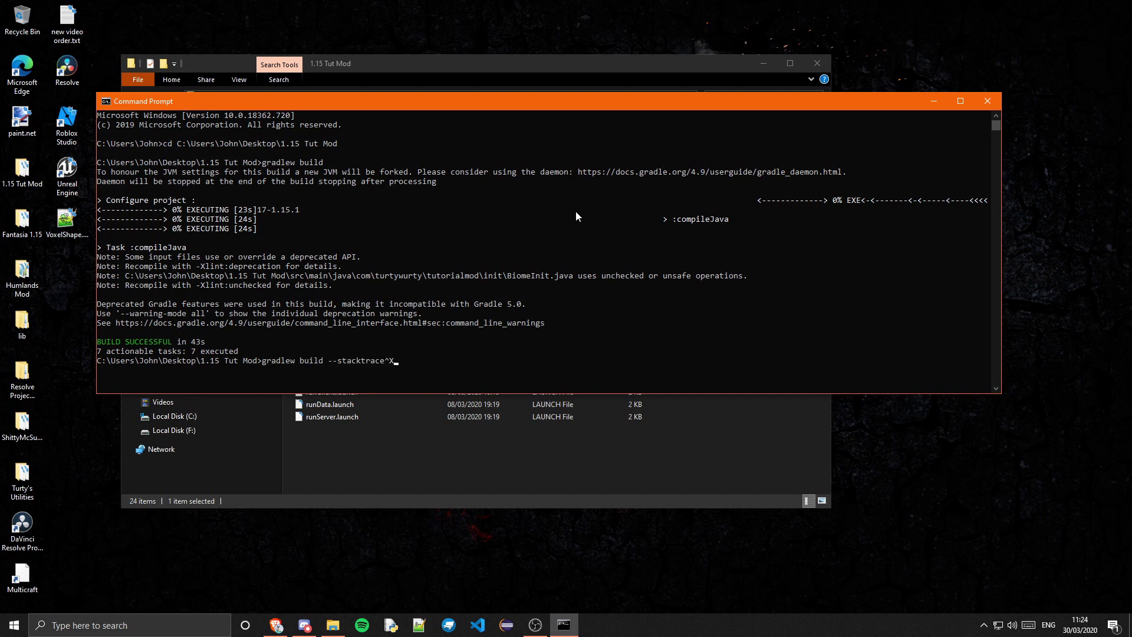
# Close Command Prompt and open the project's build\libs folder
pyautogui.click(987, 101)
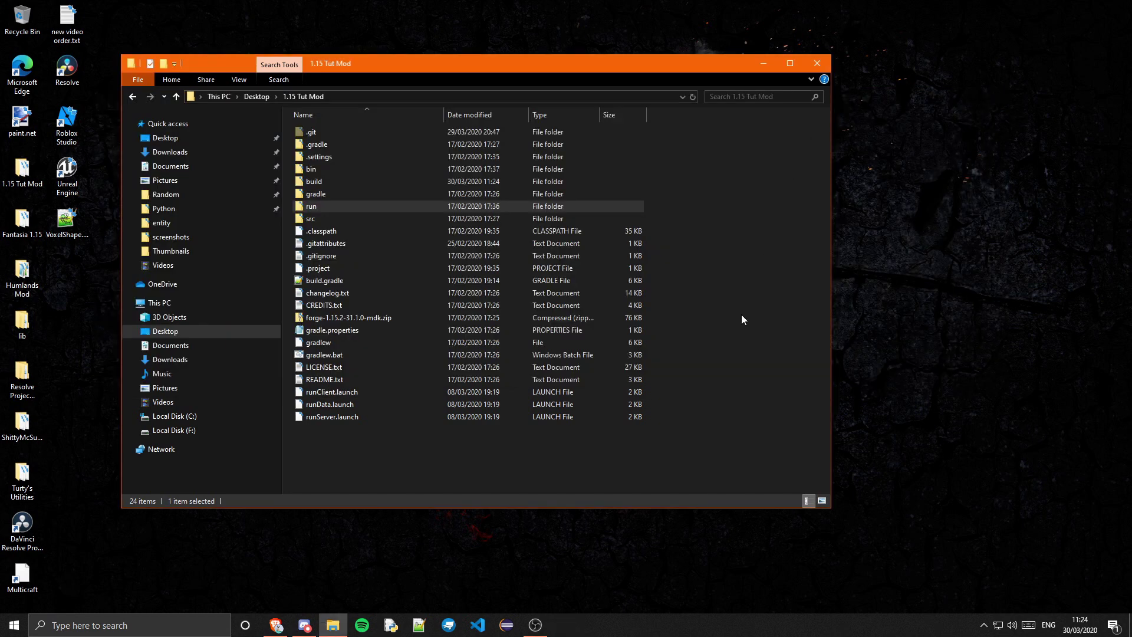
pyautogui.click(822, 347)
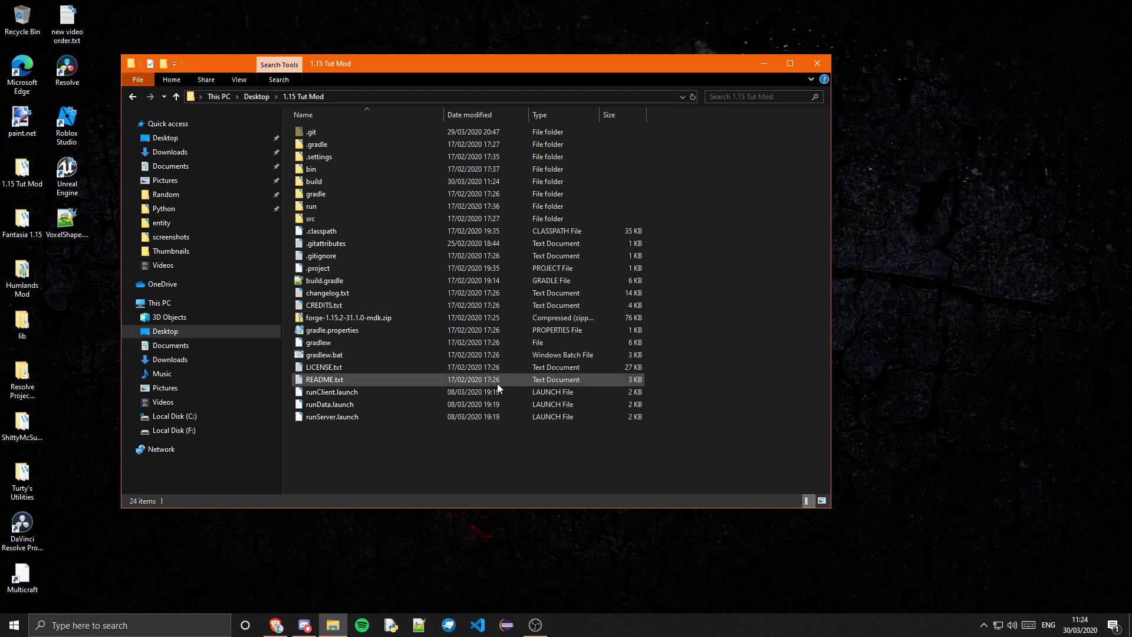
pyautogui.doubleClick(330, 182)
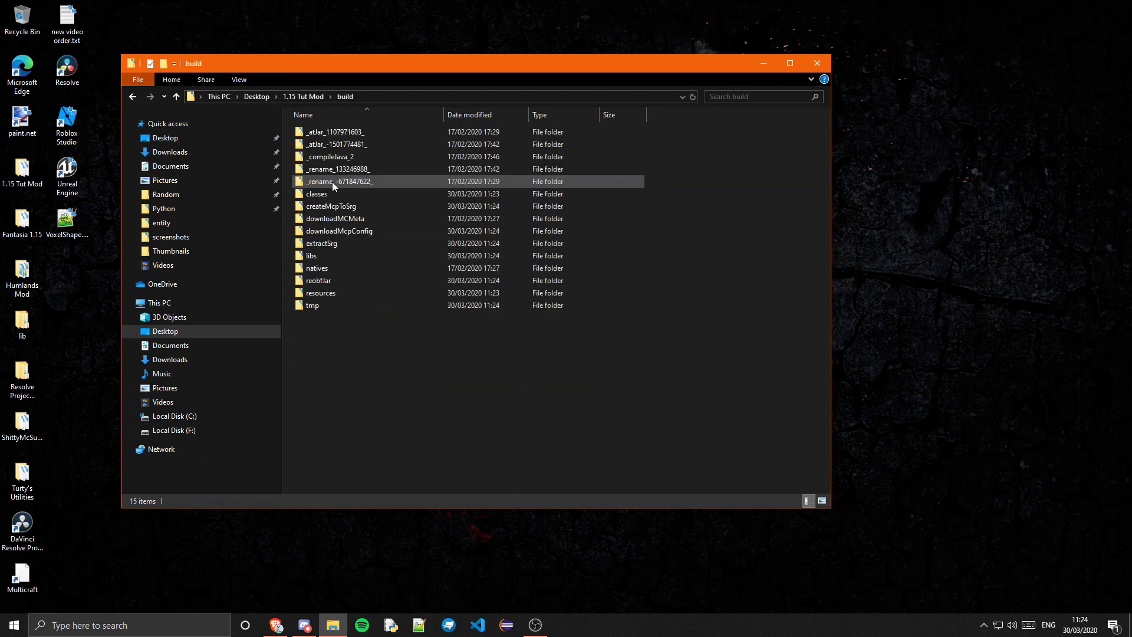
pyautogui.doubleClick(327, 256)
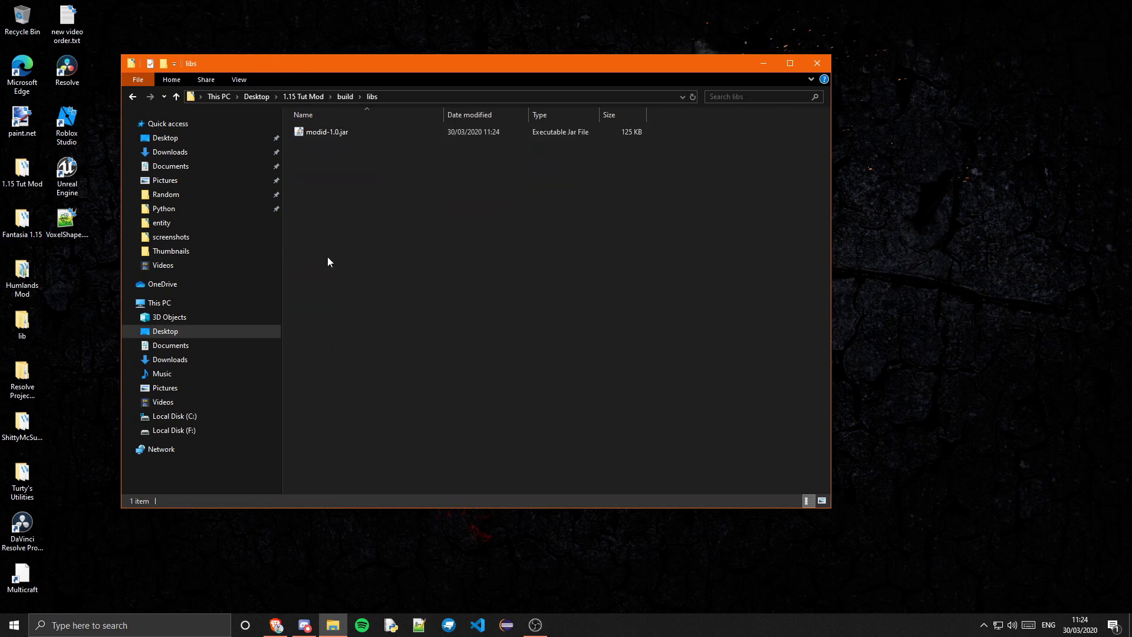
# Rename modid-1.0.jar to a tutorialmod.1.0 name
pyautogui.rightClick(355, 129)
pyautogui.click(331, 131)
pyautogui.rightClick(332, 131)
pyautogui.click(387, 351)
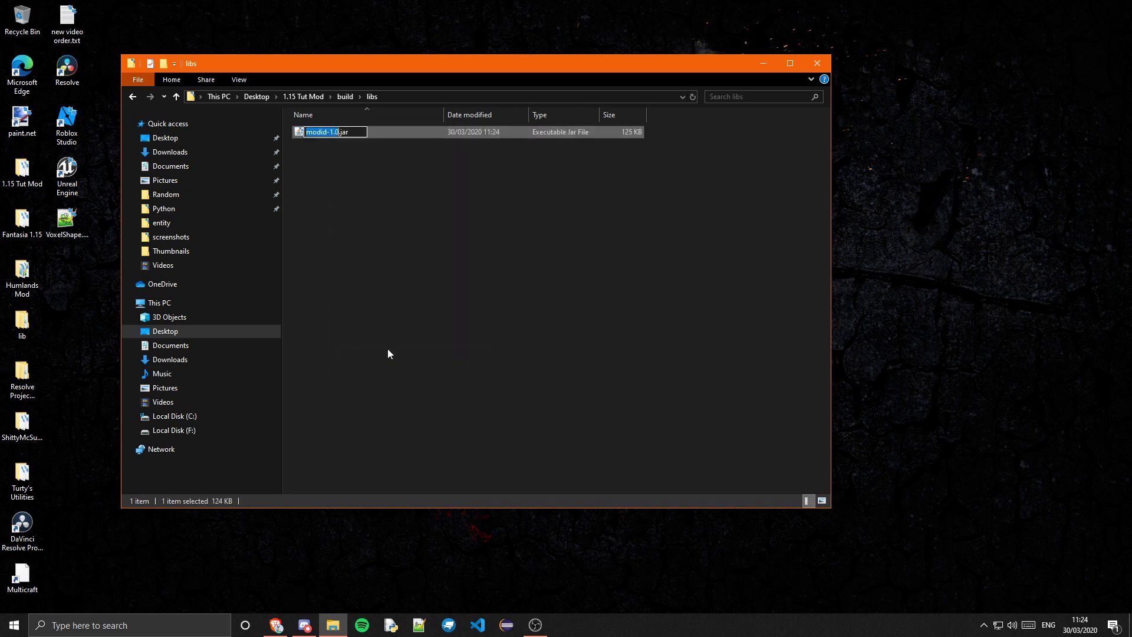
pyautogui.write('tutorialmod.10')
pyautogui.press('Left')
pyautogui.write('.')
pyautogui.press('Delete')
pyautogui.press('Return')
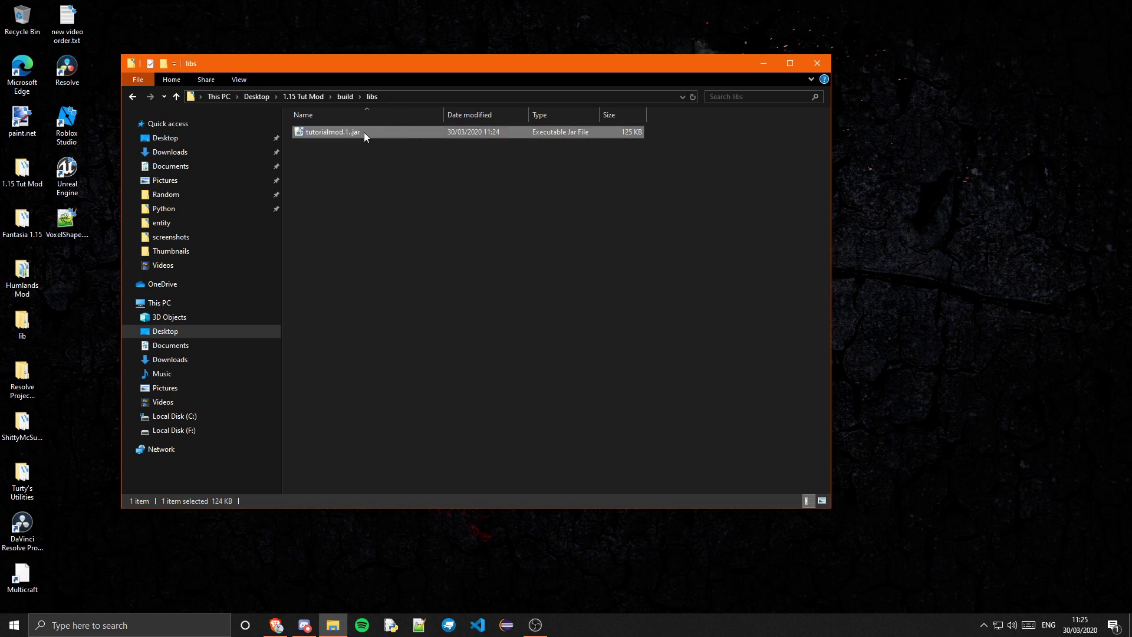
# Fix a typo in the jar's name so it reads tutorialmod.1.0.jar
pyautogui.rightClick(363, 132)
pyautogui.click(405, 350)
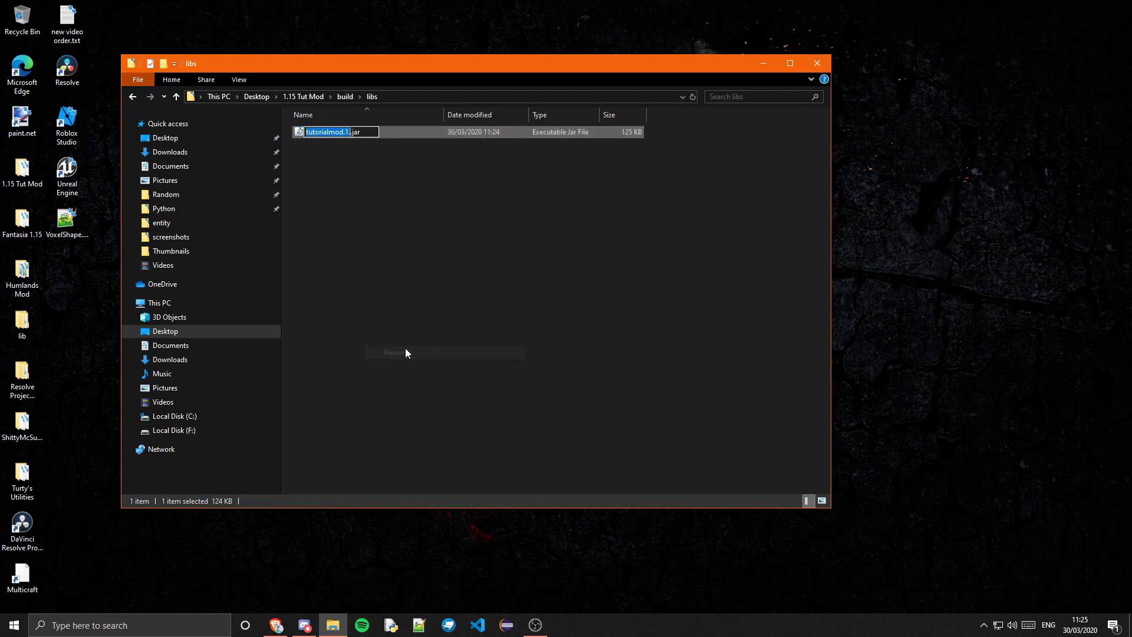
pyautogui.press('Right')
pyautogui.press('BackSpace')
pyautogui.press('Return')
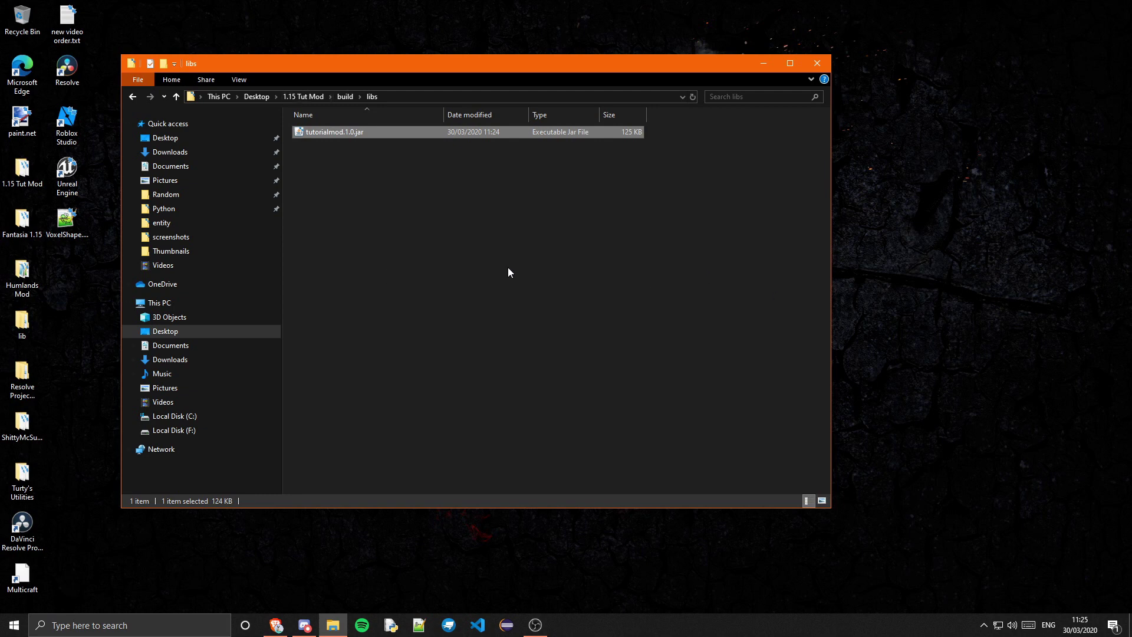
# Go to curseforge.com, browse to Minecraft mods, start a project, and sign in
pyautogui.click(275, 625)
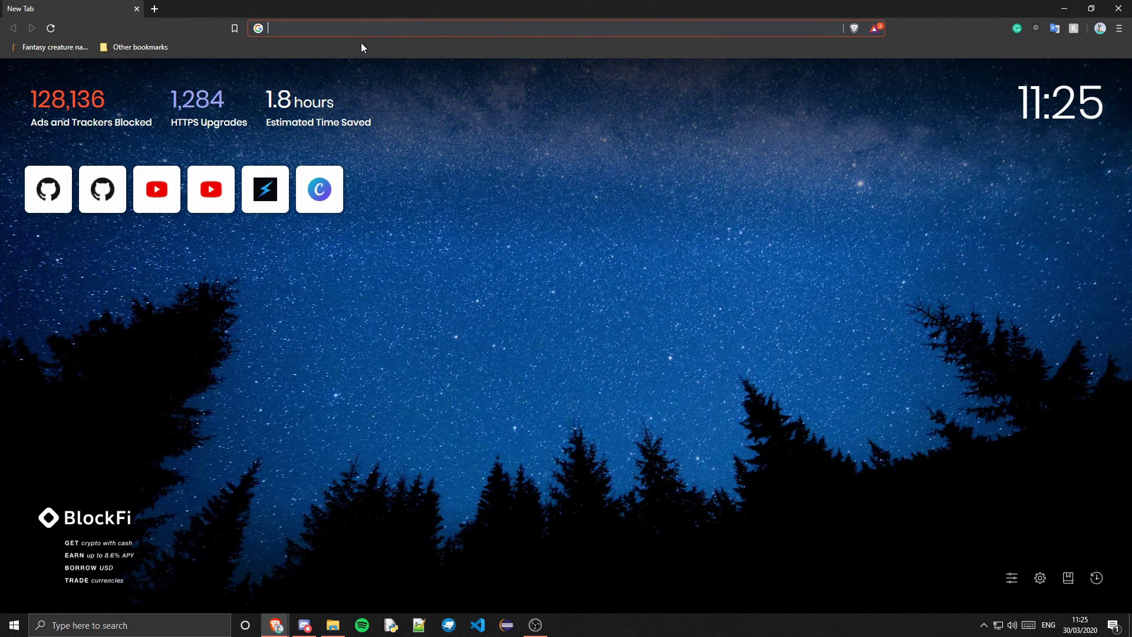
pyautogui.write('curs')
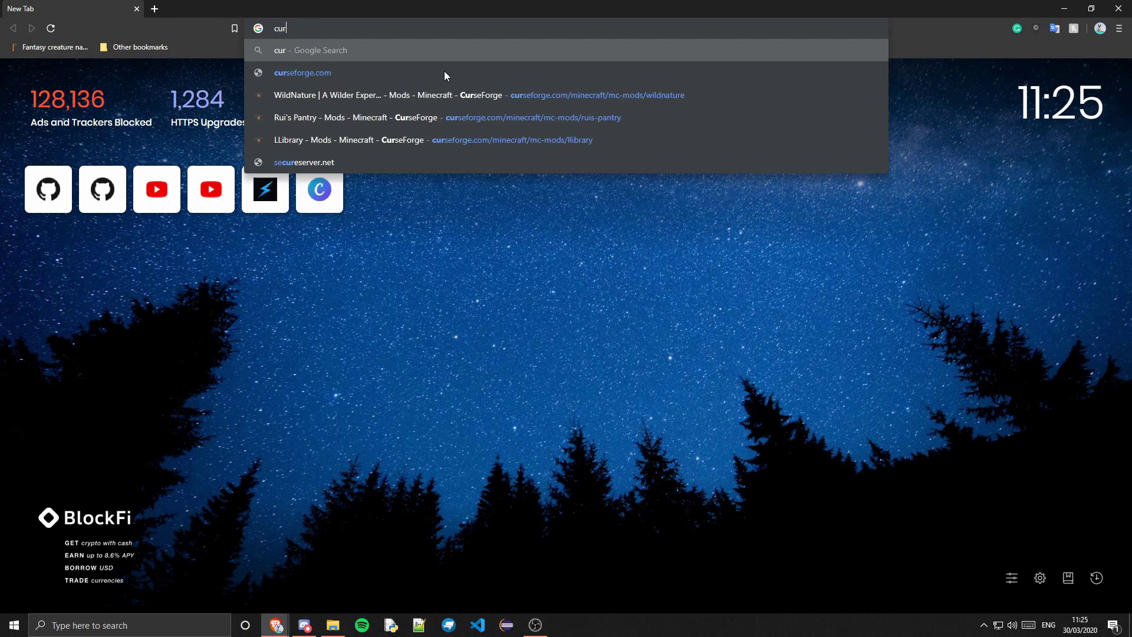
pyautogui.click(444, 73)
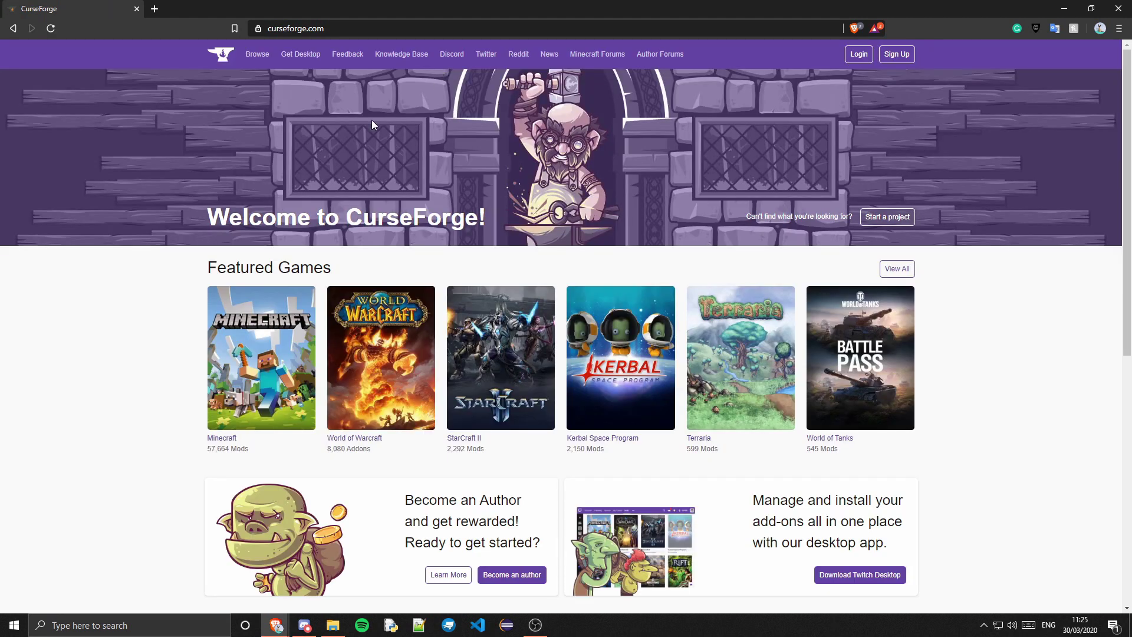
pyautogui.click(223, 450)
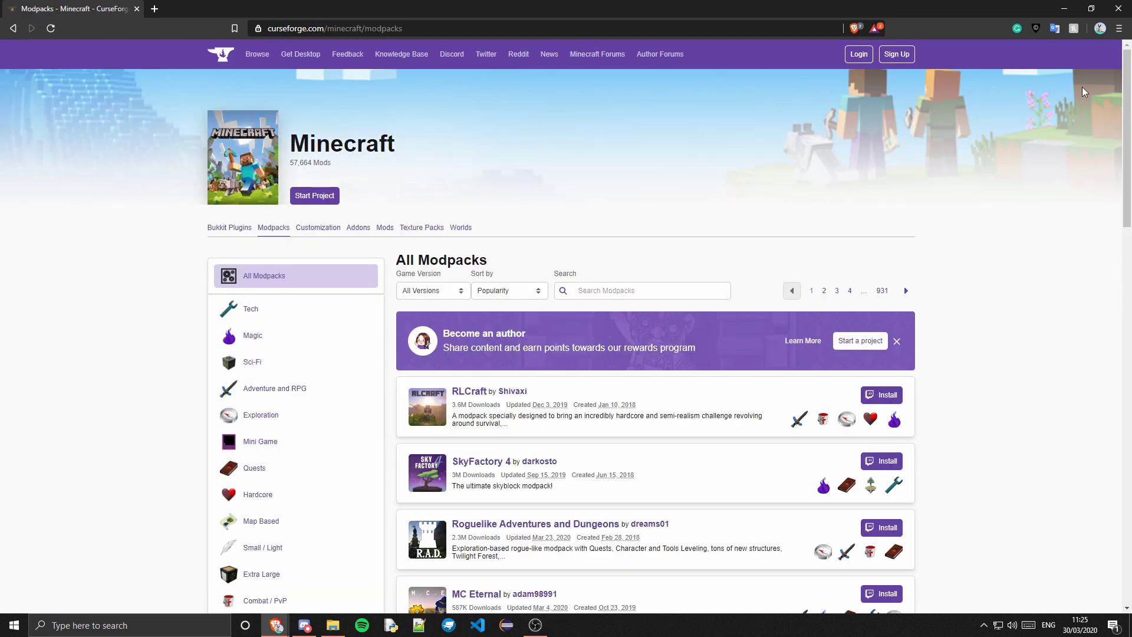
pyautogui.click(384, 230)
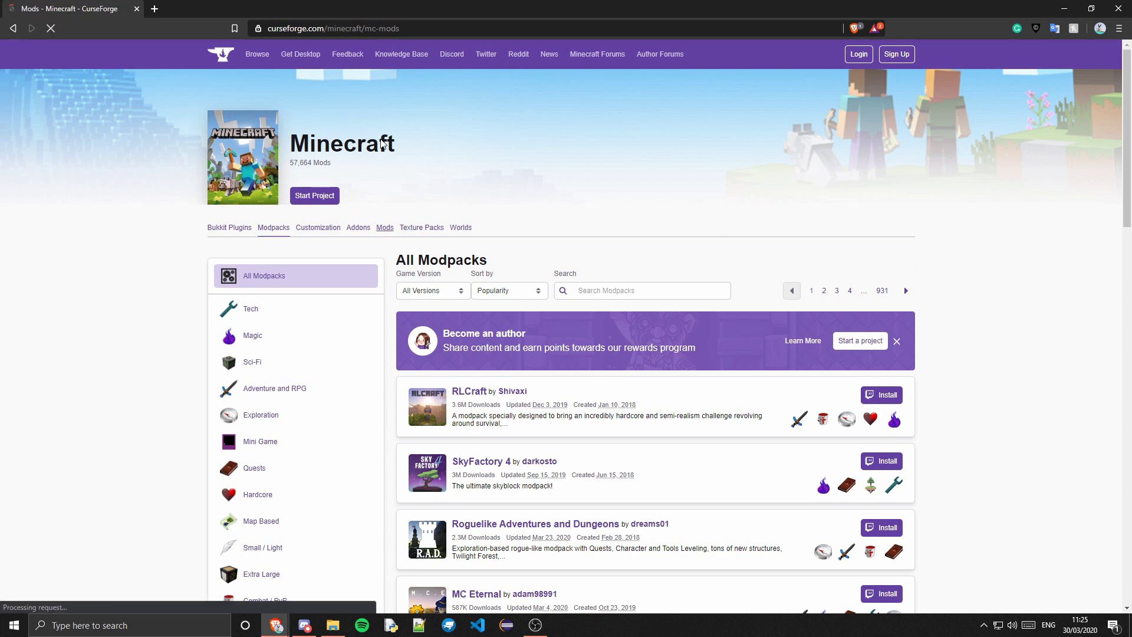
pyautogui.click(319, 195)
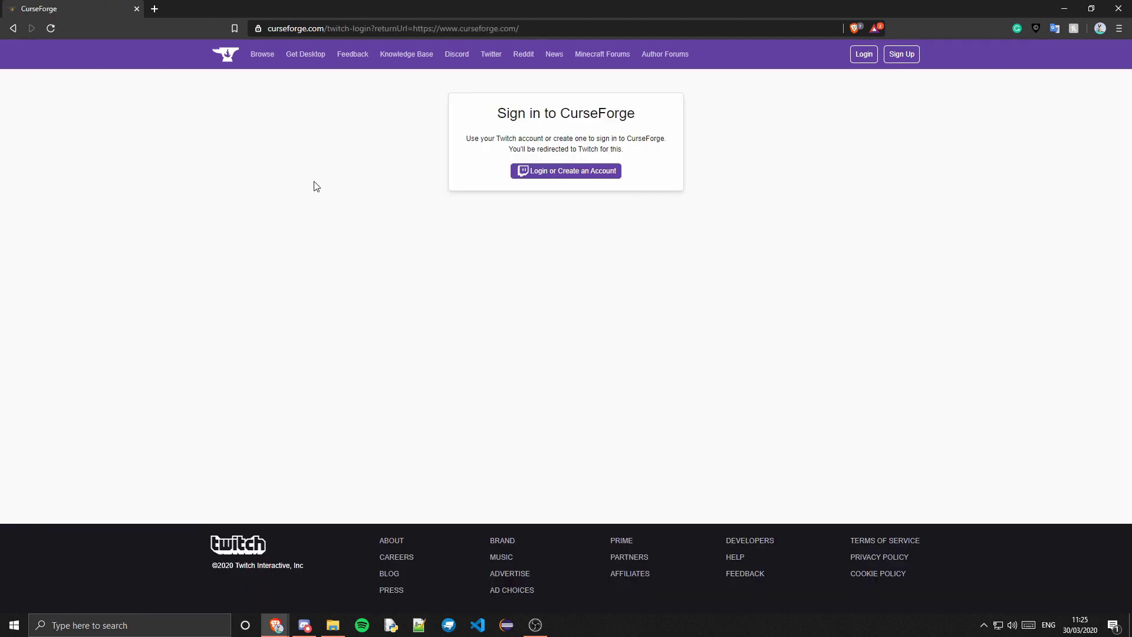
pyautogui.click(585, 171)
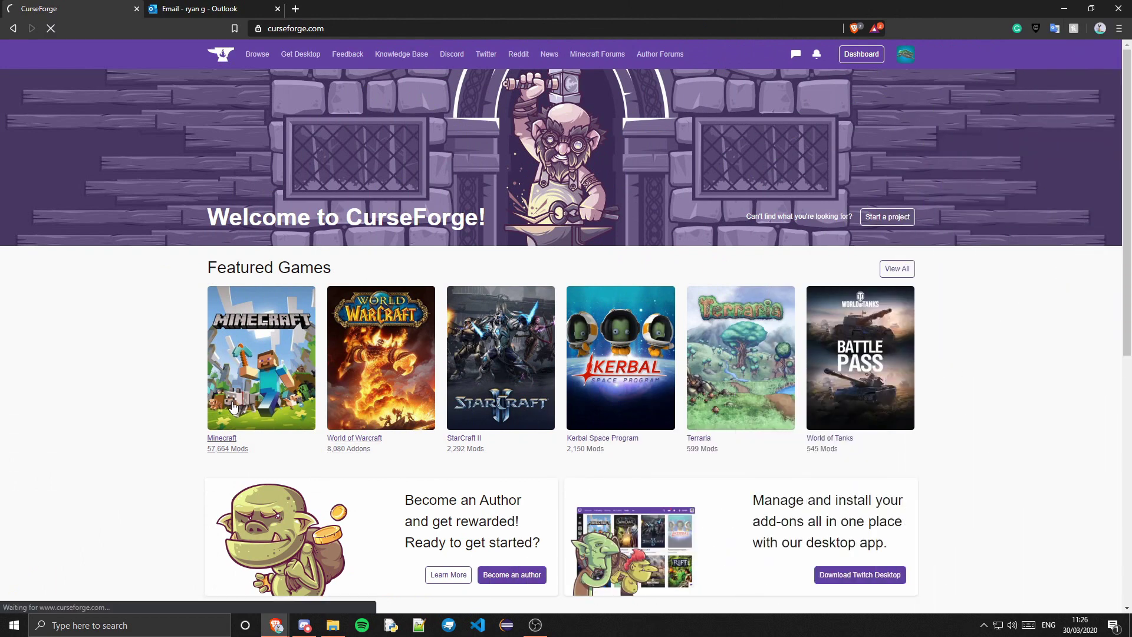
# Begin a new Minecraft project and set its category to Mods, leaving the game as Minecraft
pyautogui.click(215, 406)
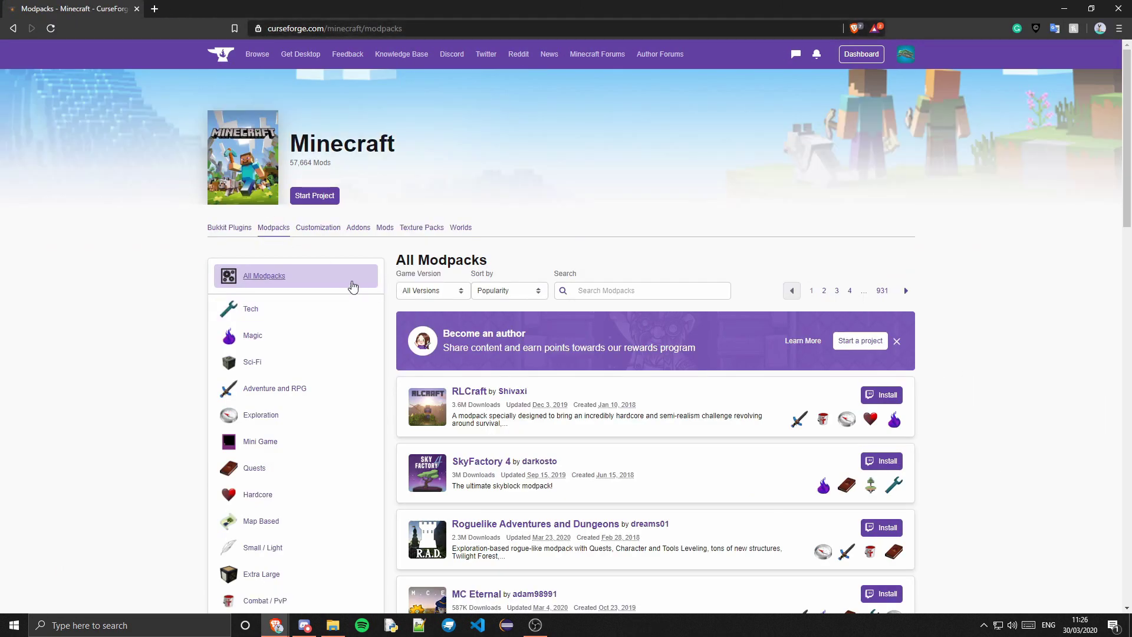
pyautogui.click(326, 201)
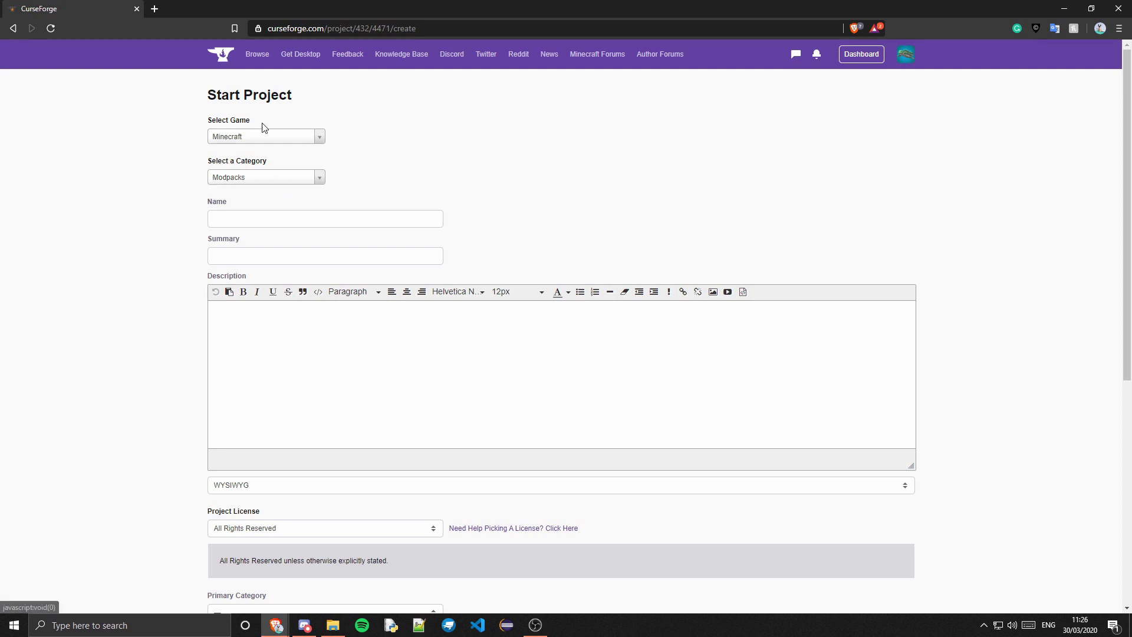
pyautogui.click(256, 179)
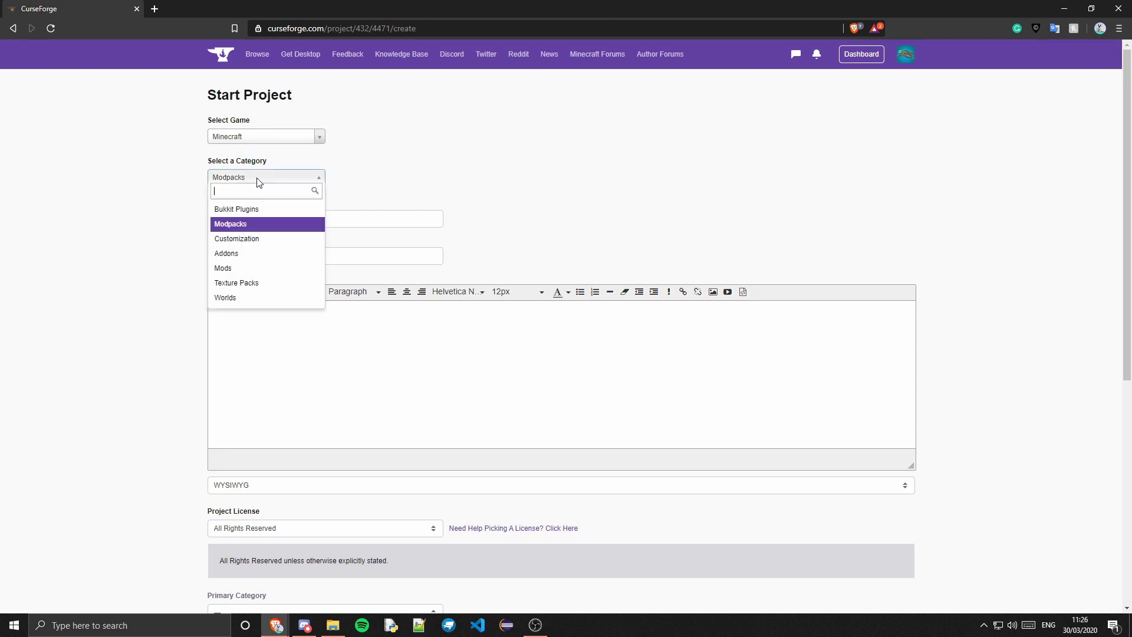
pyautogui.click(246, 268)
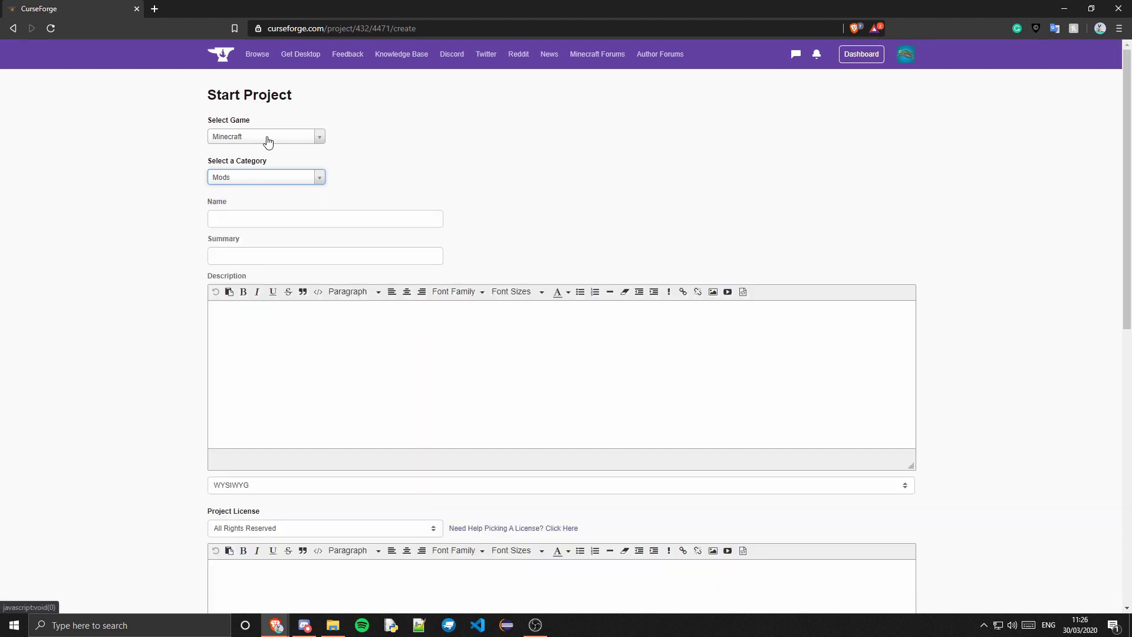
pyautogui.click(268, 141)
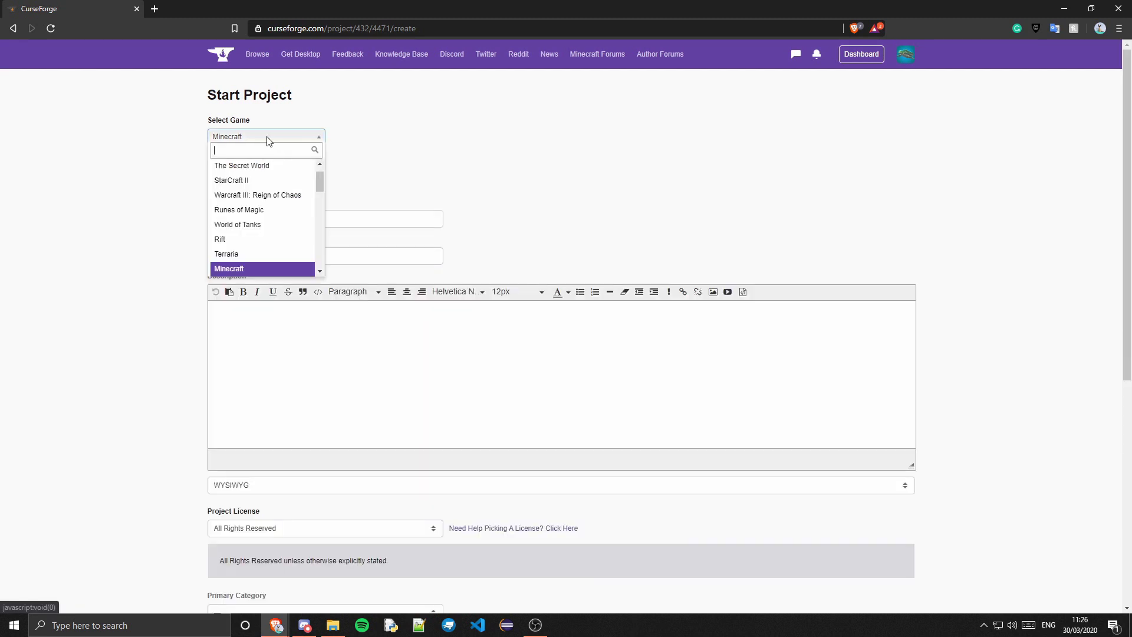
pyautogui.scroll(-10, 260, 206)
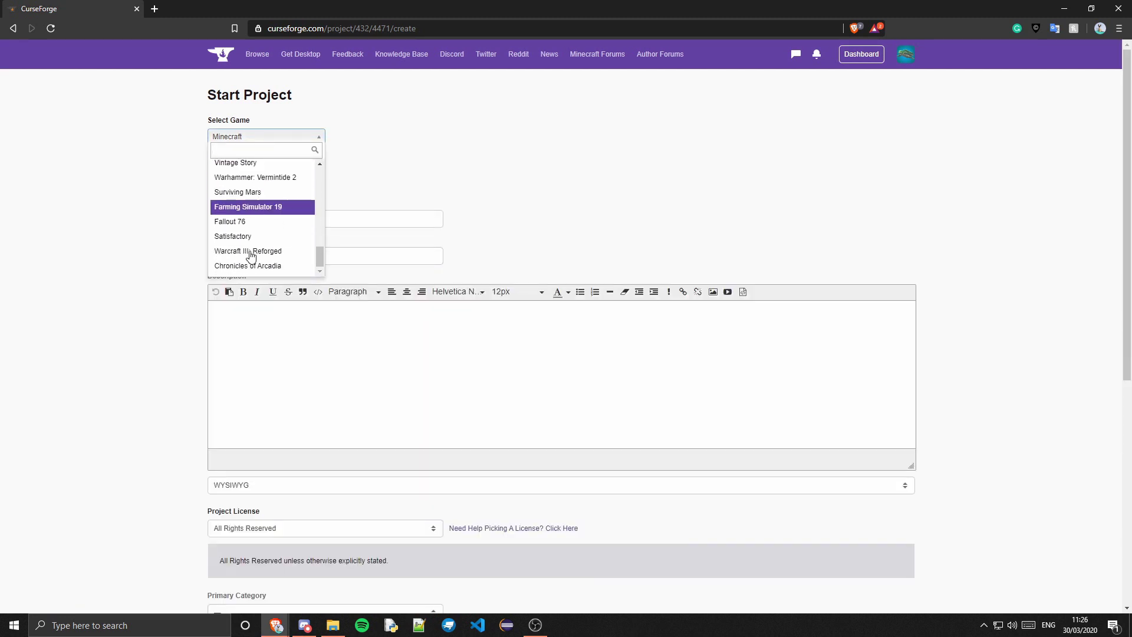
pyautogui.scroll(10, 246, 251)
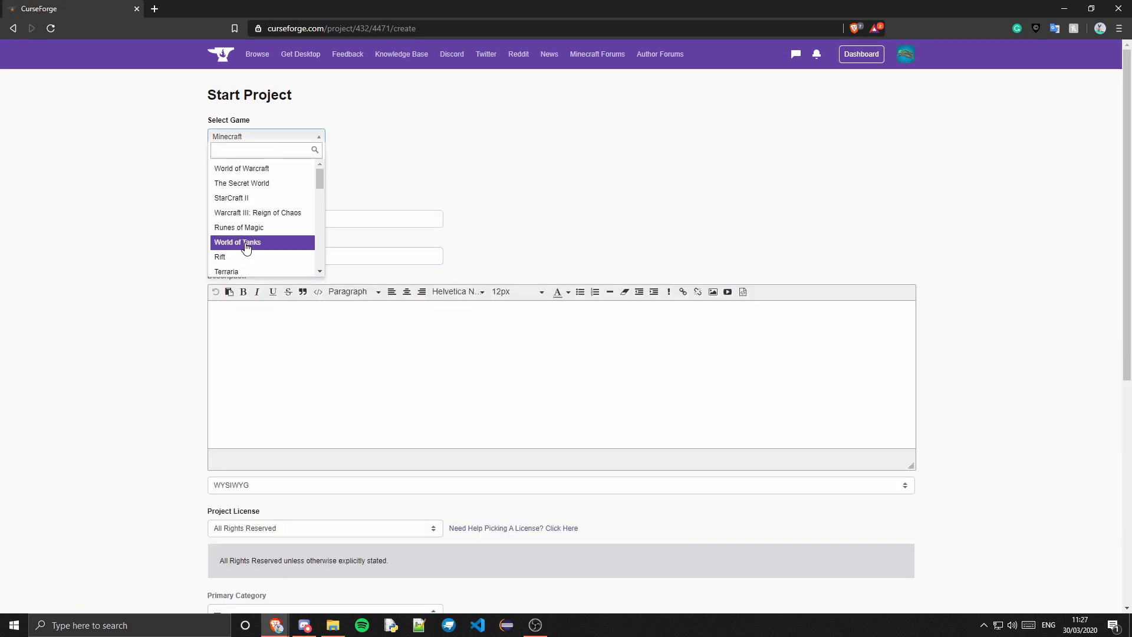
pyautogui.click(522, 169)
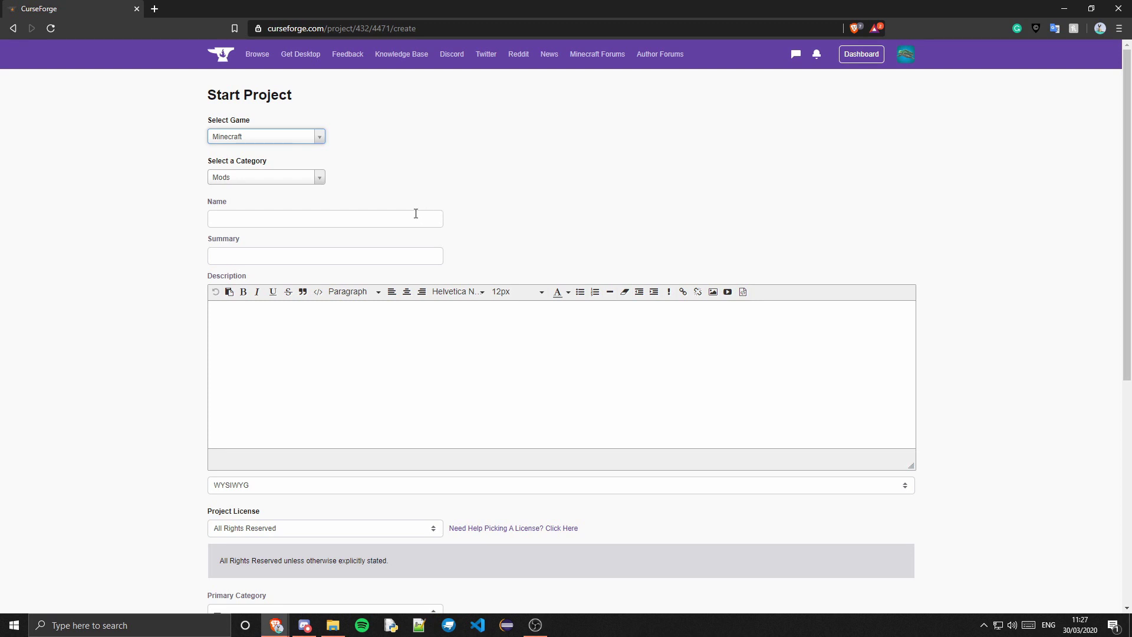
# Enter Turty's Tutorial Mod as the project name and move to Summary
pyautogui.click(416, 213)
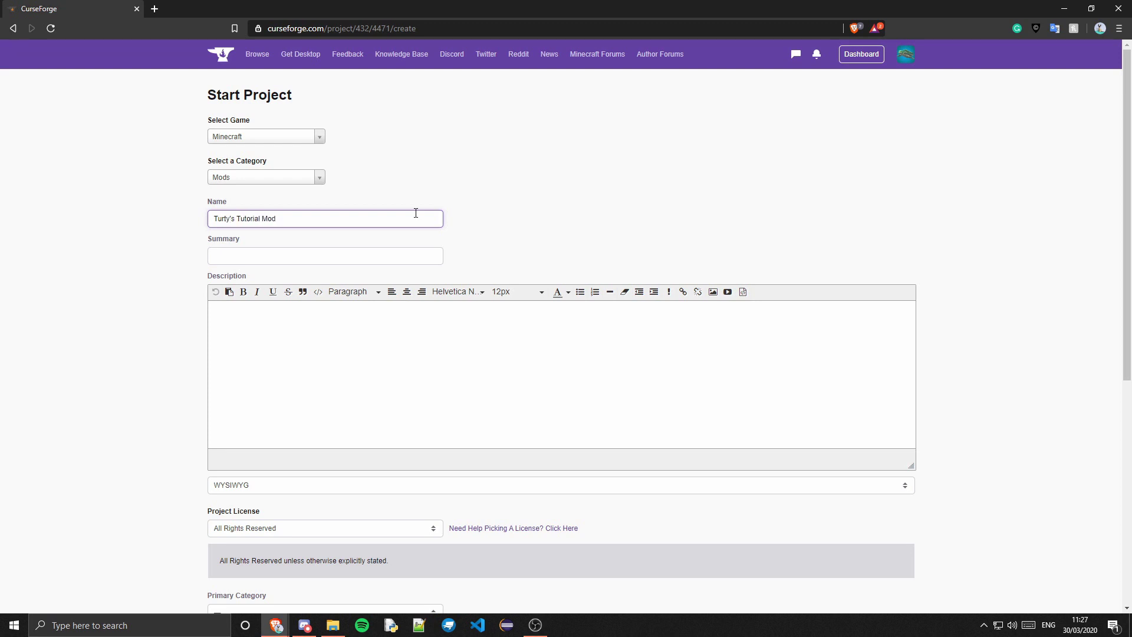
pyautogui.click(356, 250)
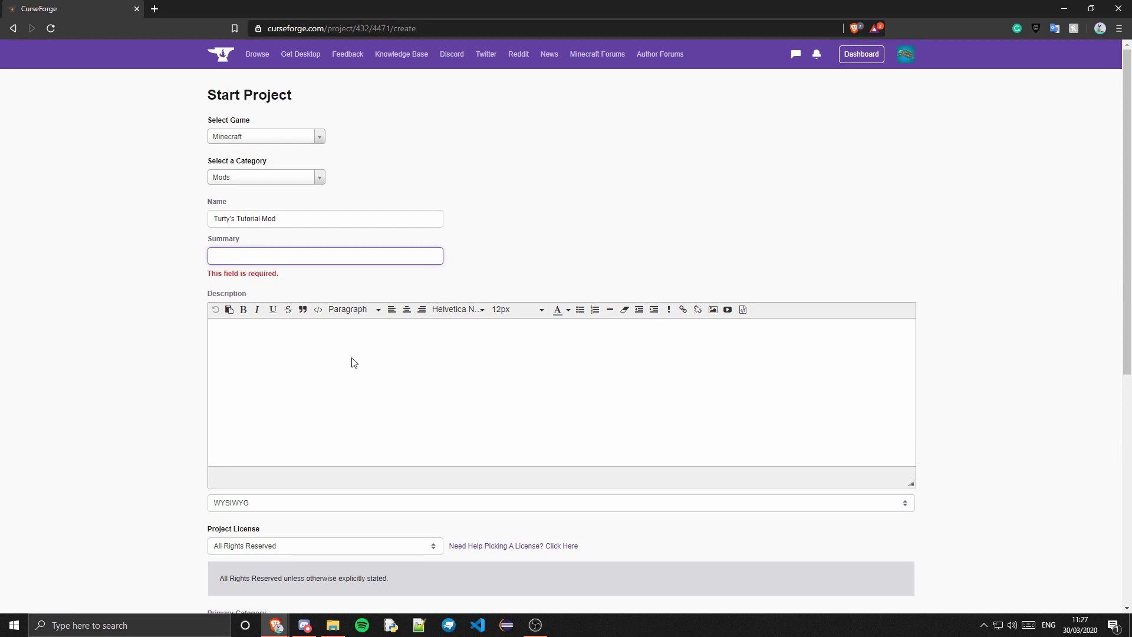
# Enter the summary 'A mod created through my 1.15 tutorials for modding.' plus placeholder description text
pyautogui.write('A')
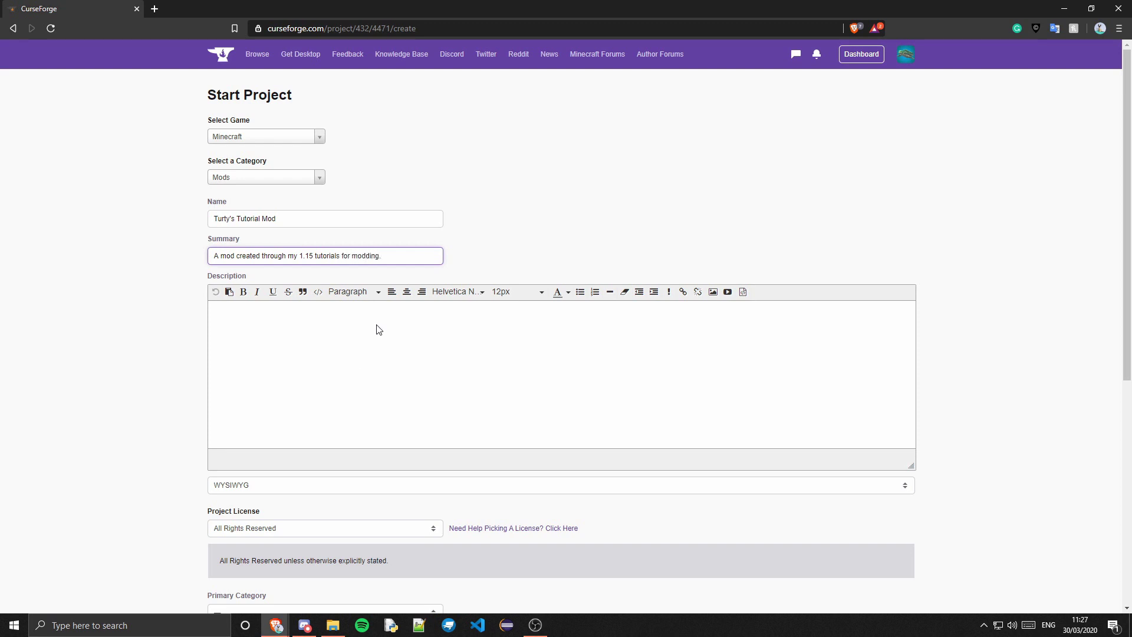
pyautogui.click(333, 330)
pyautogui.write('sdsfbefgsdhfg')
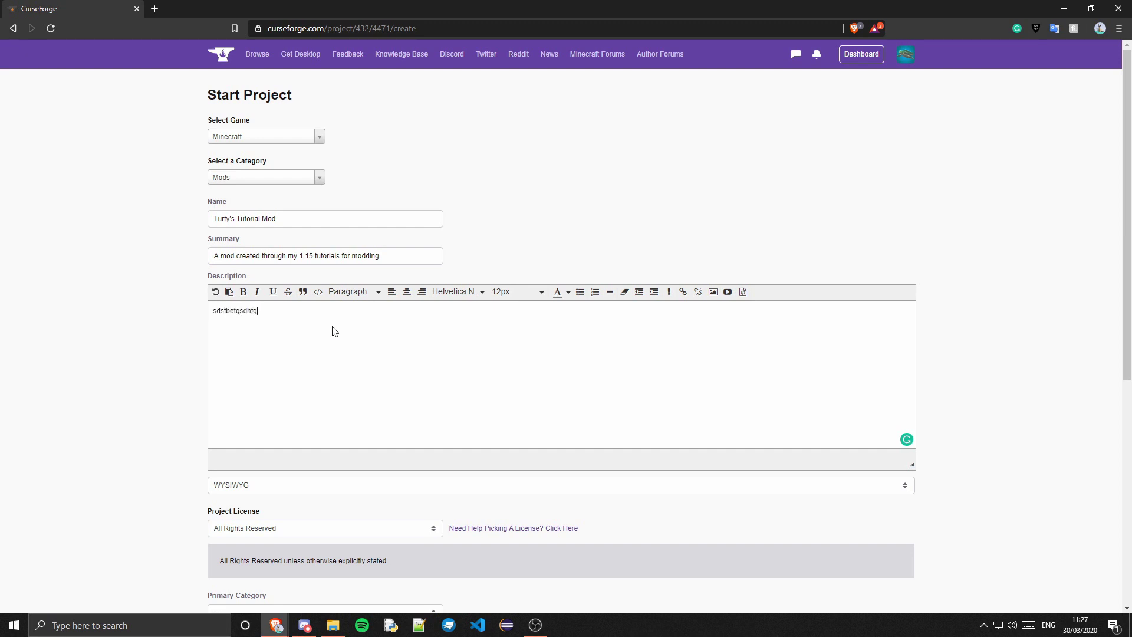
pyautogui.write('hydjgsgfuhfngrdkflzdgmfriopgm; skdlxfikgm ,frigbn fxihbgn fsdbnrtfkd;g mgnrikmdsb kfdjnm d,mkfrhbngoidr')
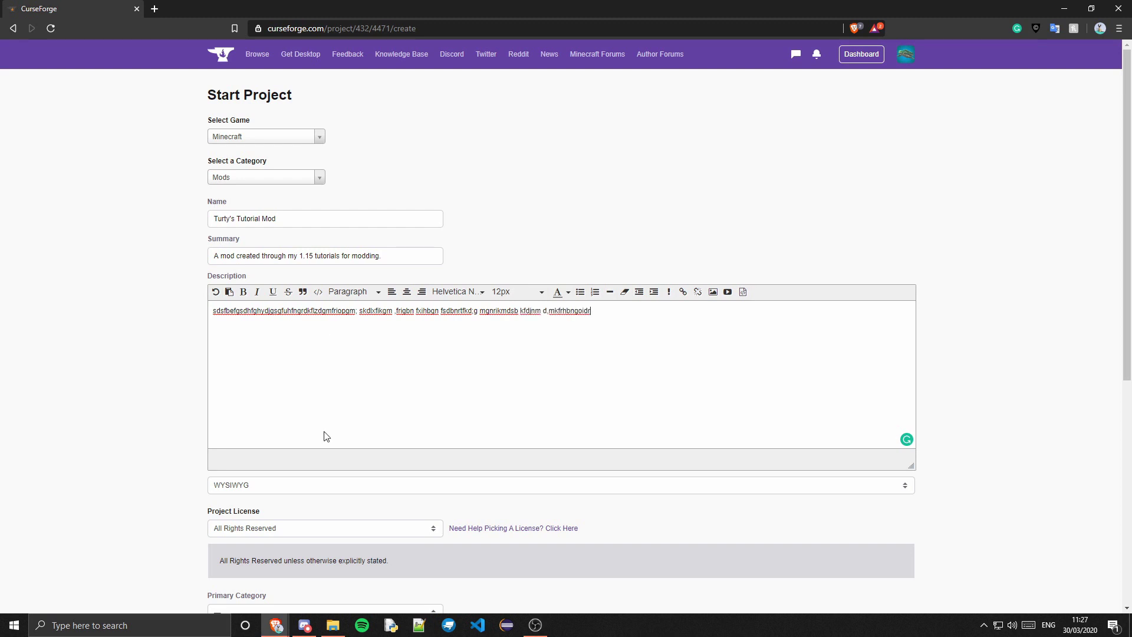
pyautogui.click(257, 485)
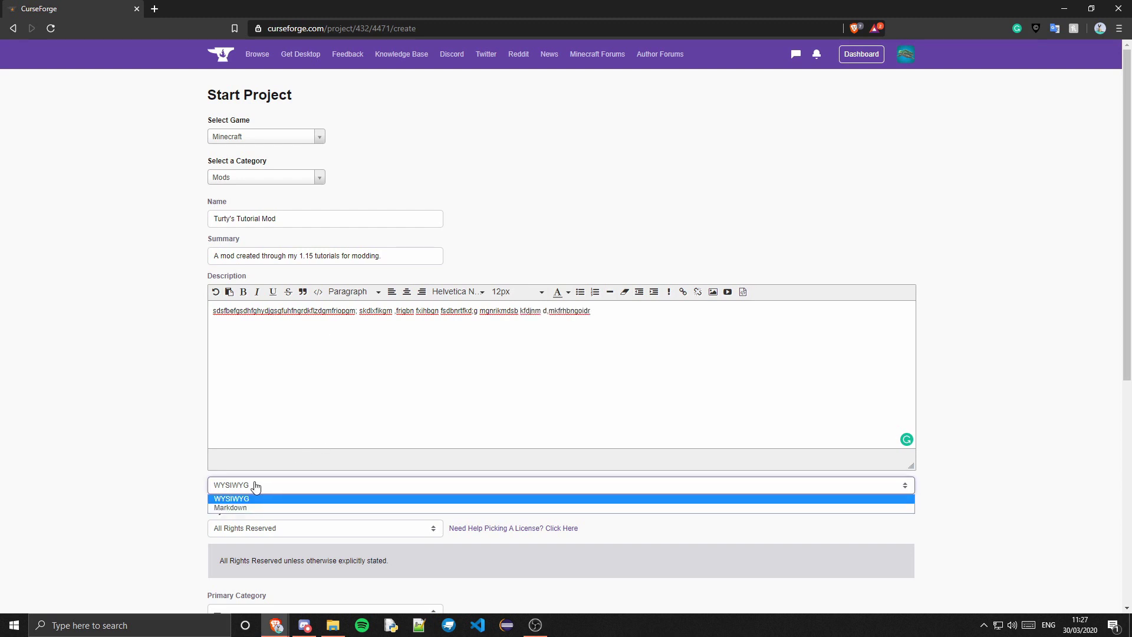
pyautogui.click(246, 507)
pyautogui.click(245, 494)
pyautogui.click(250, 512)
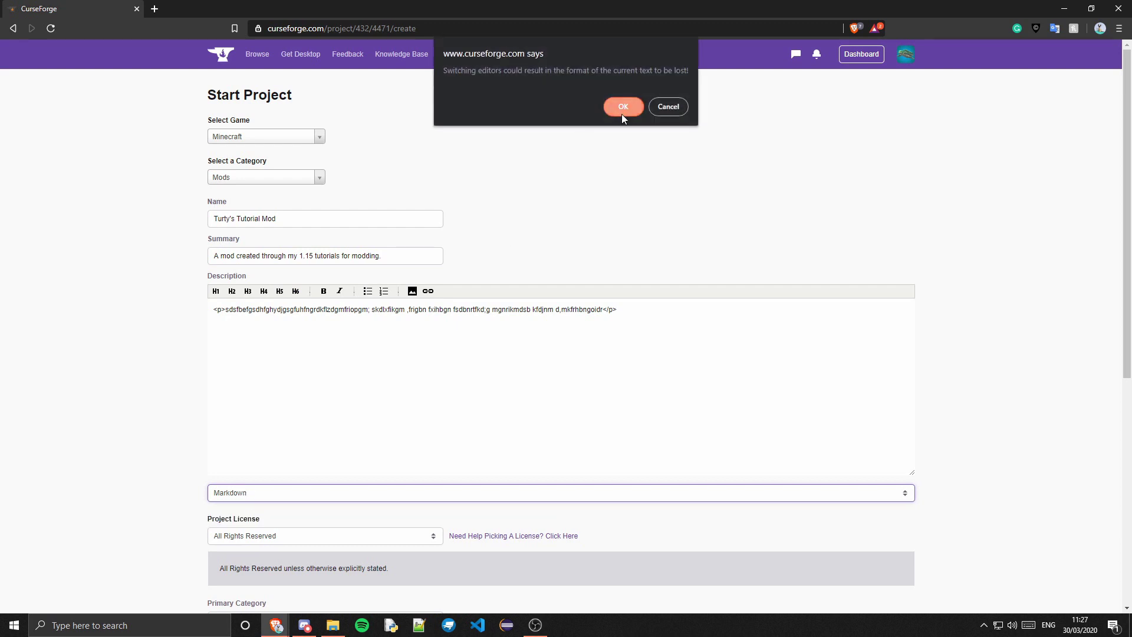
pyautogui.click(623, 111)
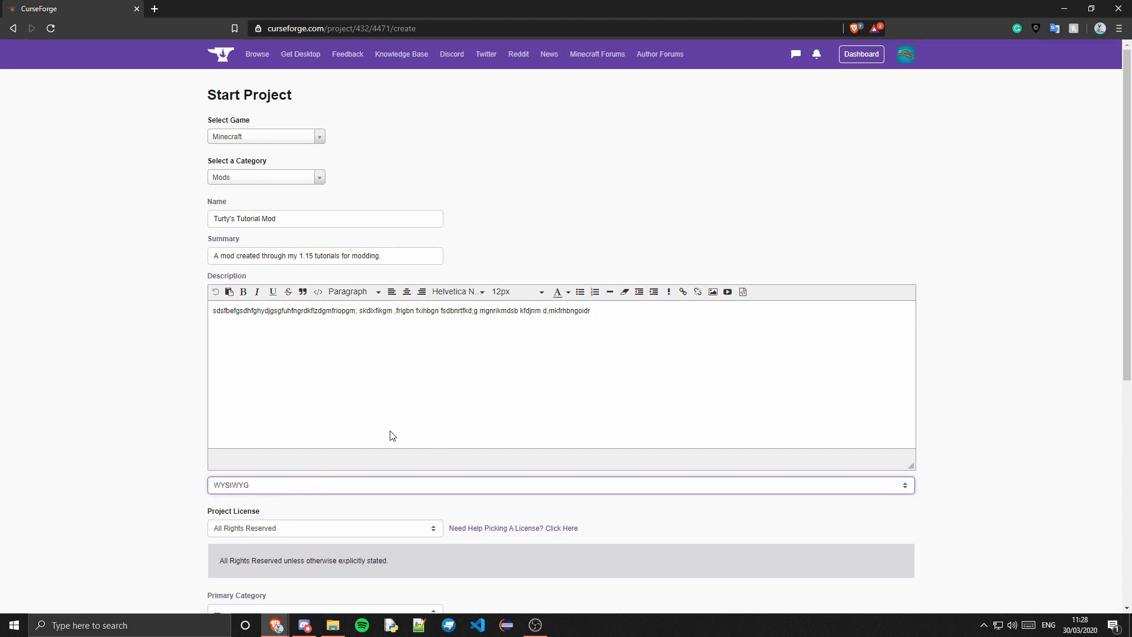
pyautogui.scroll(-1, 391, 434)
pyautogui.click(292, 471)
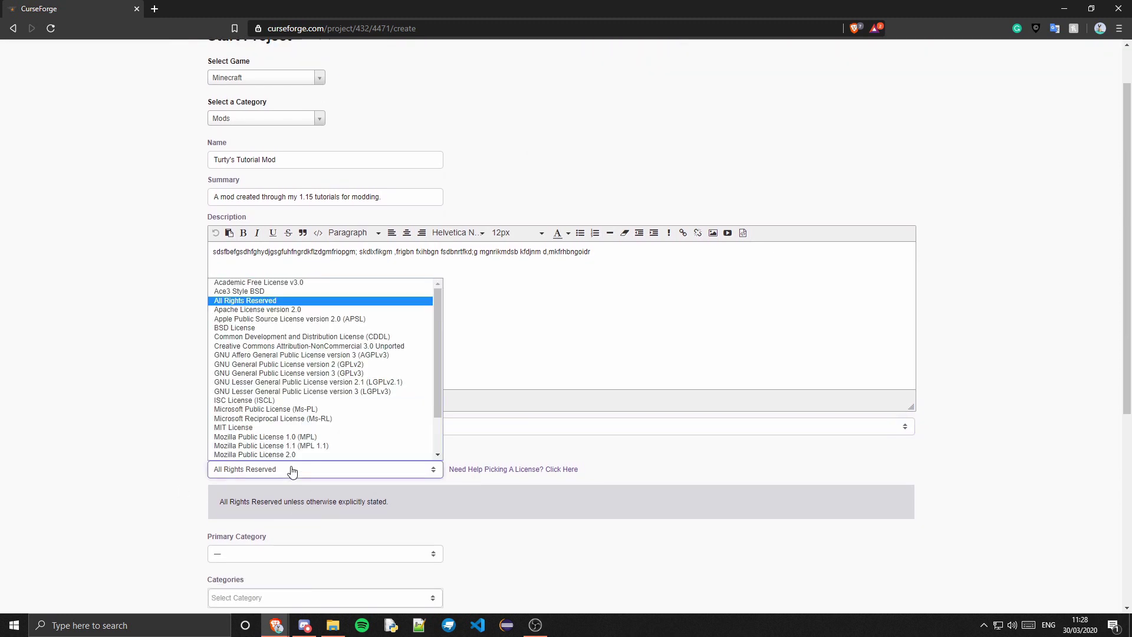
pyautogui.scroll(-2, 292, 371)
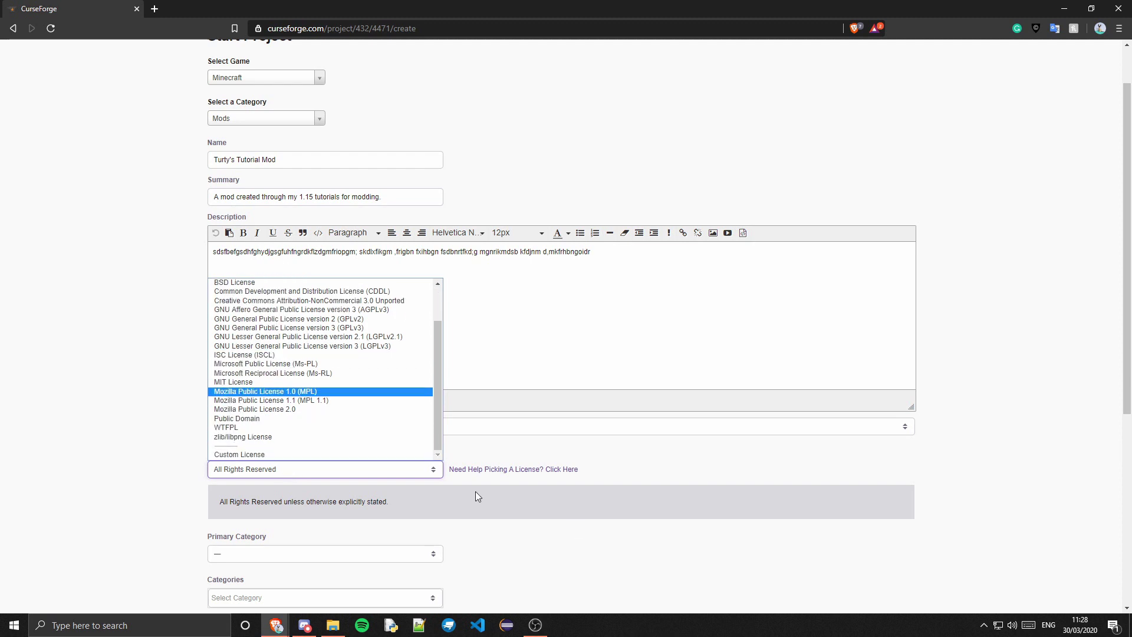
pyautogui.scroll(1, 476, 491)
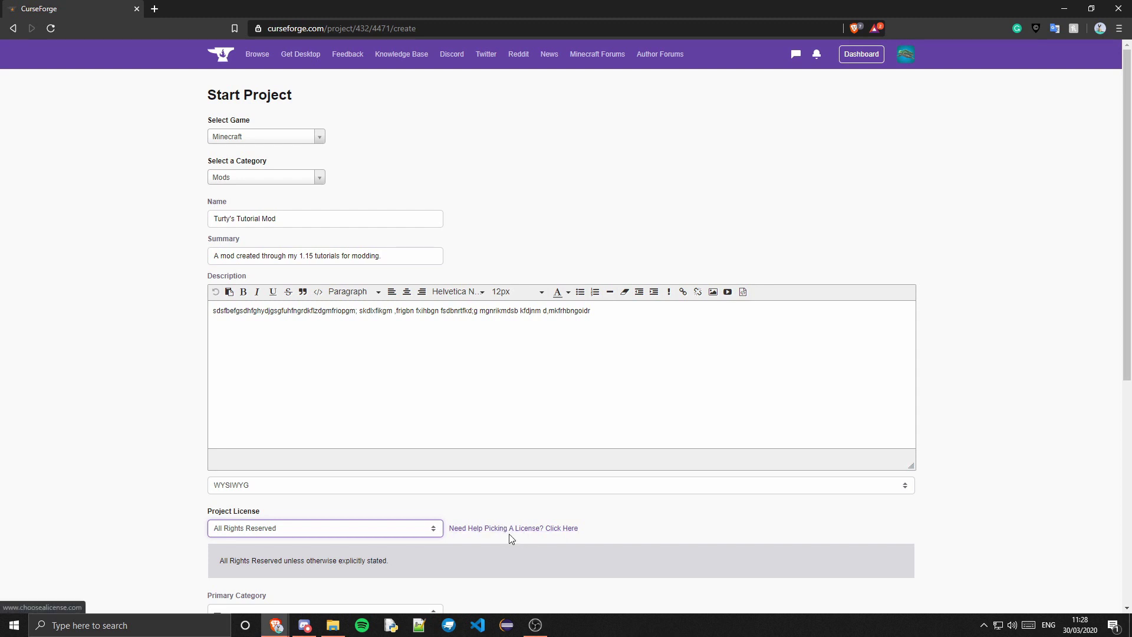
pyautogui.click(345, 529)
pyautogui.scroll(1, 289, 494)
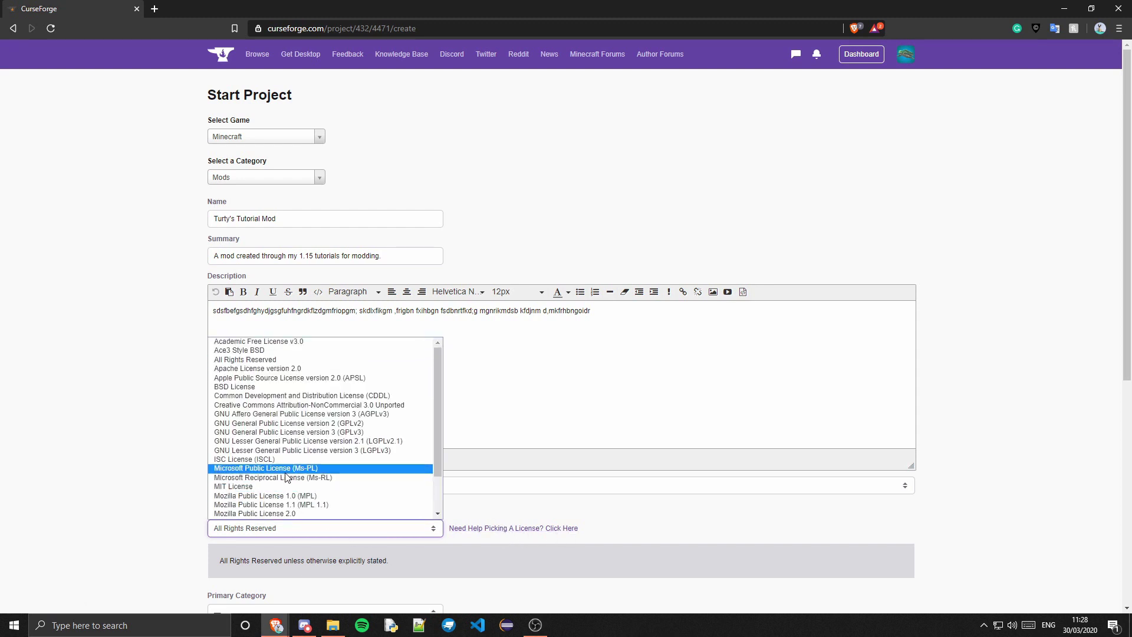
pyautogui.click(299, 361)
pyautogui.scroll(-3, 153, 451)
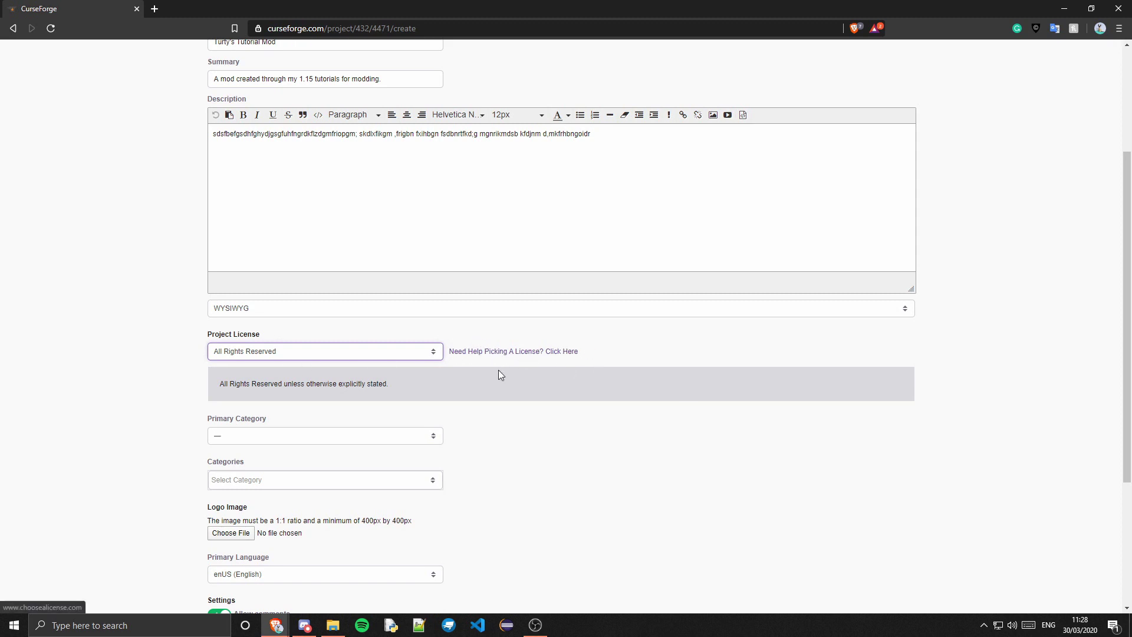
pyautogui.scroll(-4, 577, 396)
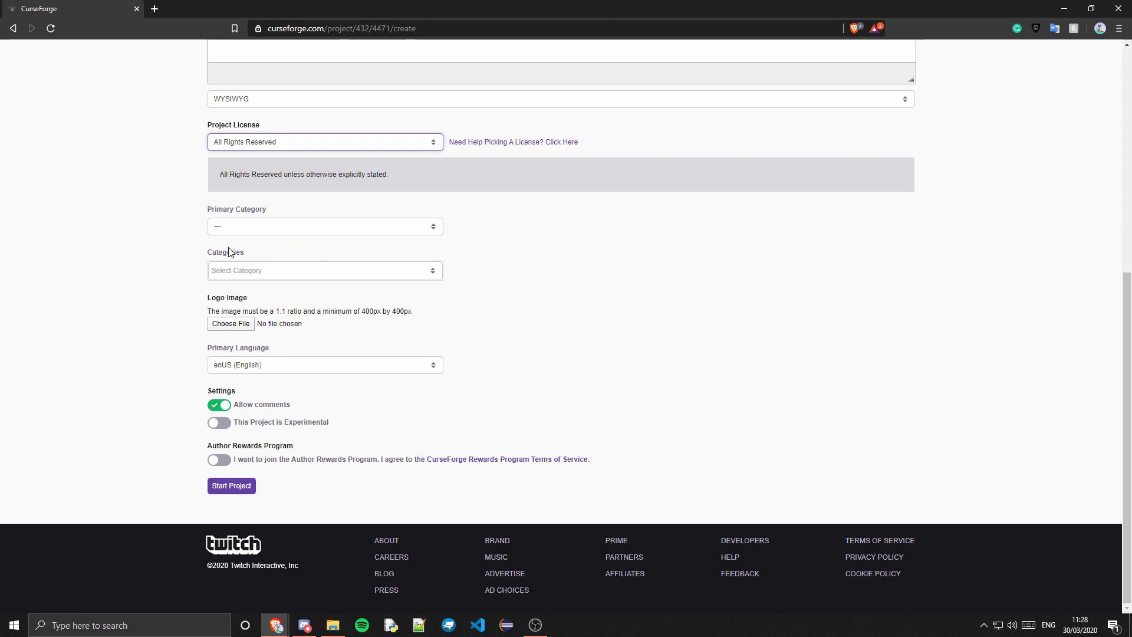
# Set the project's primary category to Miscellaneous
pyautogui.click(270, 235)
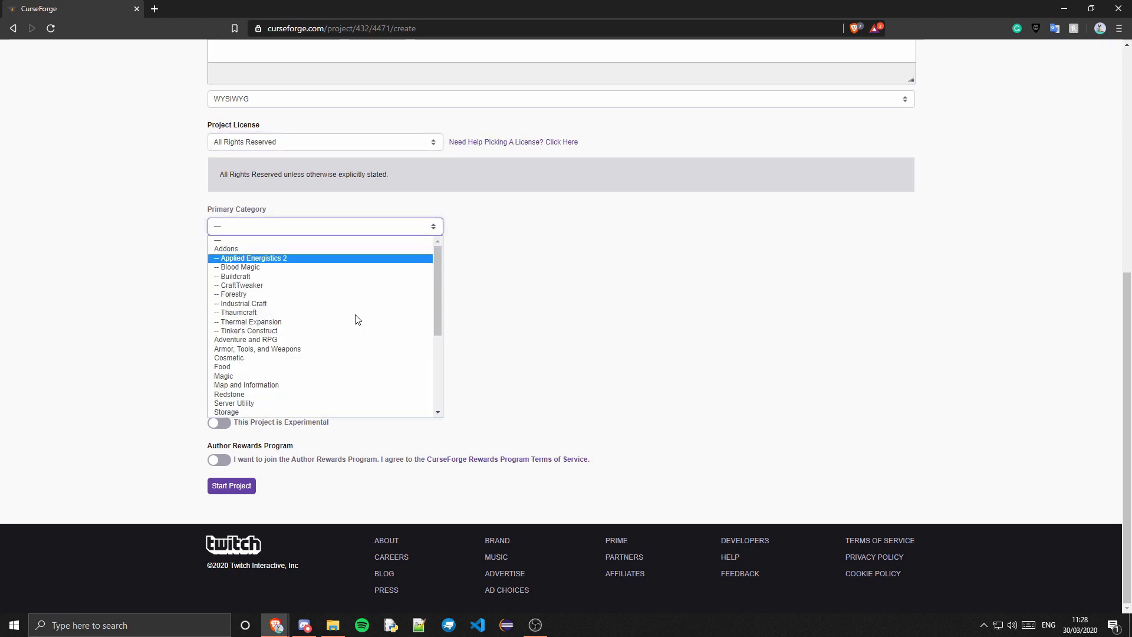
pyautogui.scroll(-5, 386, 331)
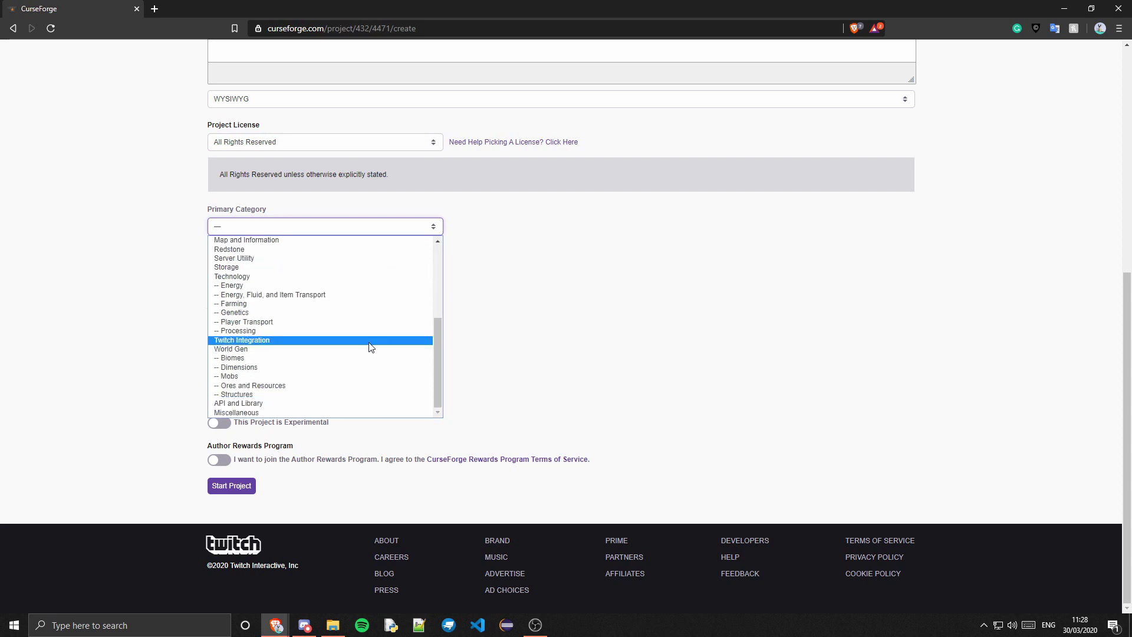
pyautogui.click(262, 412)
# Add API and Library and Addons as additional categories
pyautogui.click(264, 277)
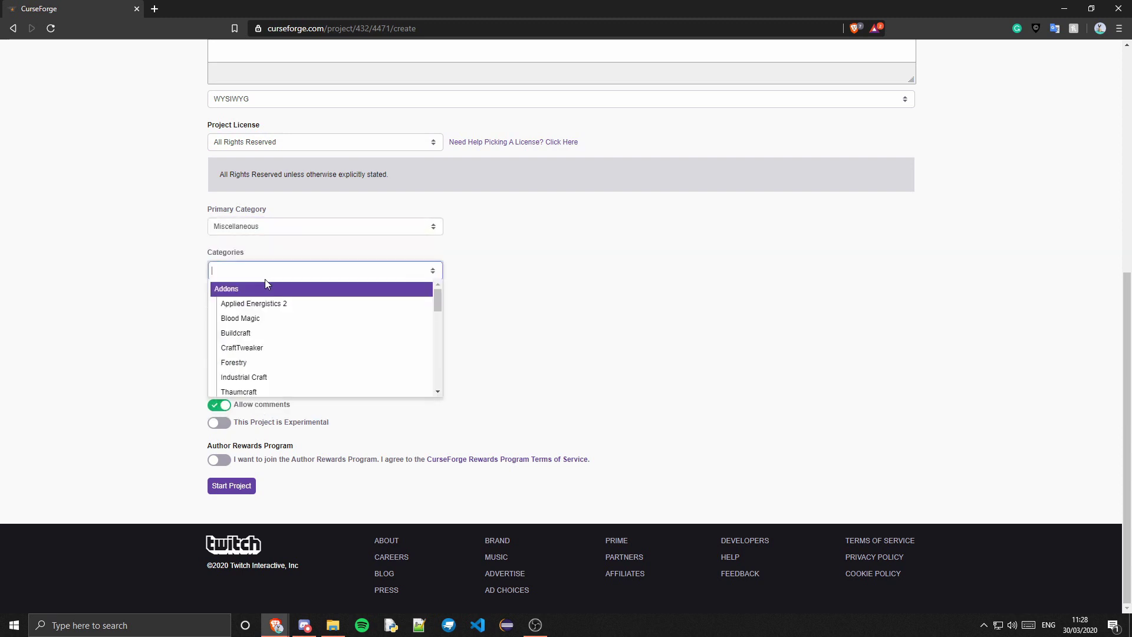
pyautogui.scroll(-3, 269, 289)
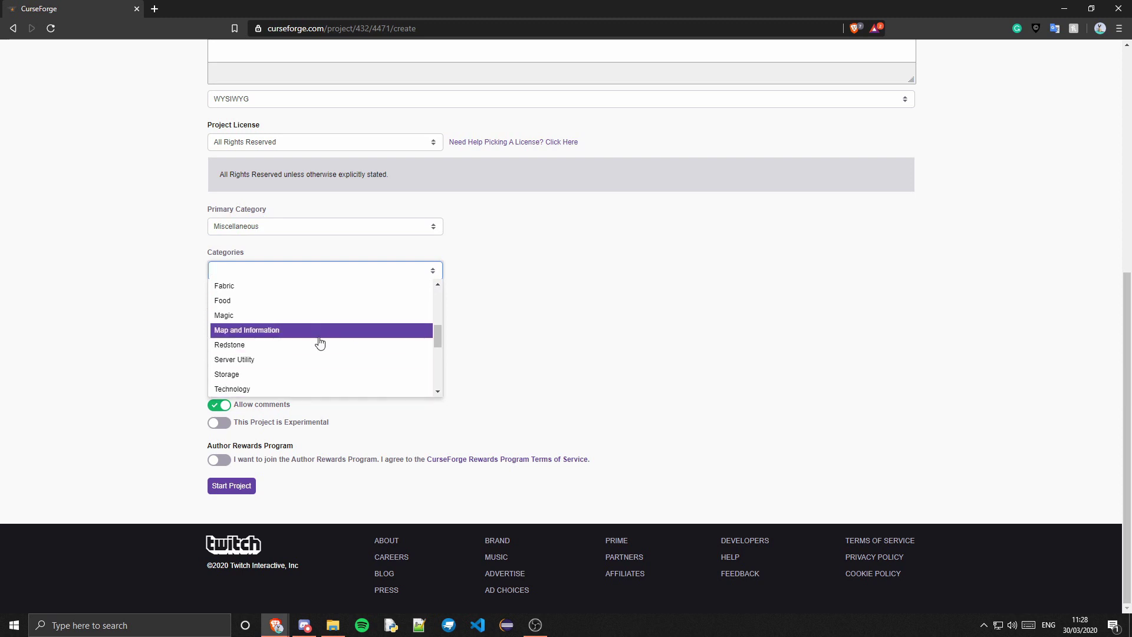
pyautogui.scroll(2, 341, 324)
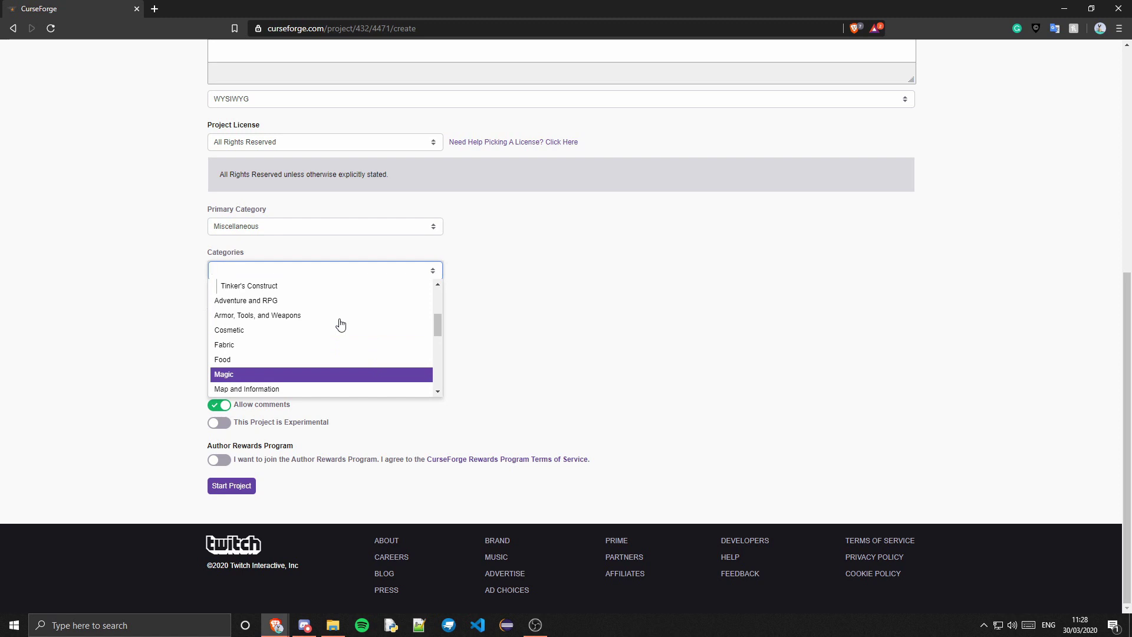
pyautogui.scroll(-5, 341, 324)
pyautogui.scroll(4, 340, 324)
pyautogui.scroll(1, 340, 324)
pyautogui.scroll(-7, 340, 324)
pyautogui.scroll(3, 340, 323)
pyautogui.scroll(-3, 297, 329)
pyautogui.scroll(2, 288, 325)
pyautogui.scroll(-2, 291, 334)
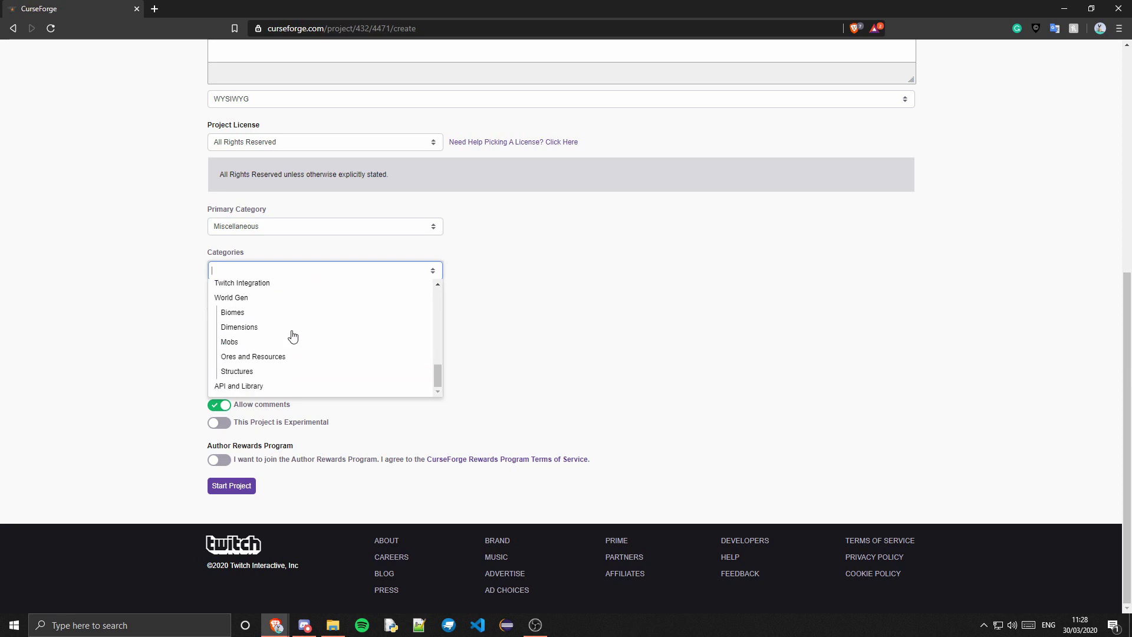
pyautogui.click(262, 387)
pyautogui.click(534, 344)
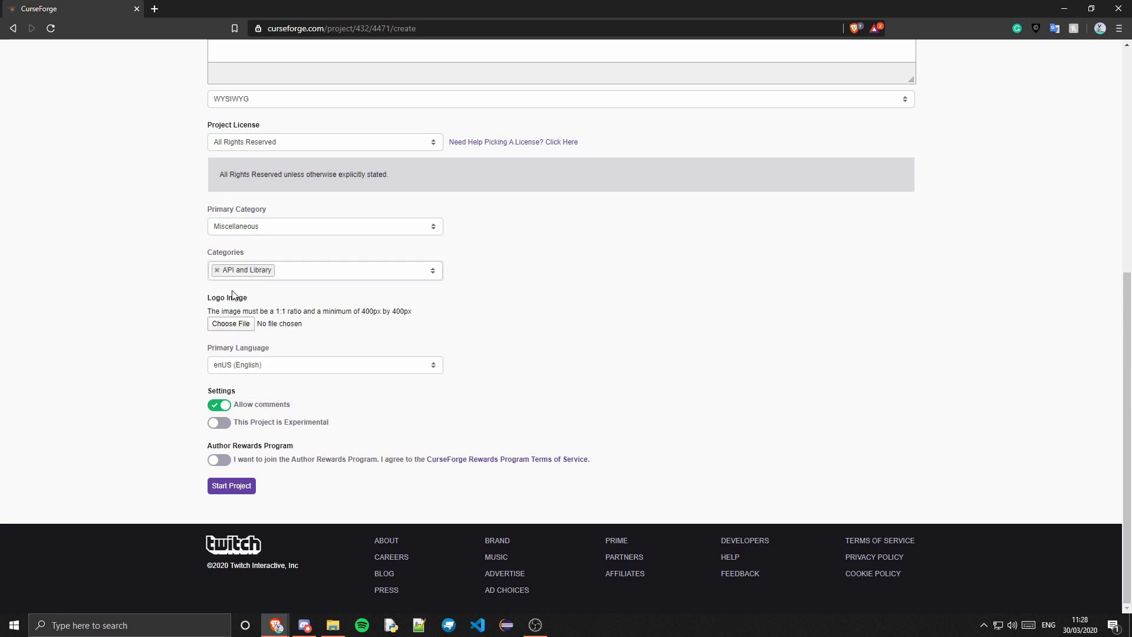
pyautogui.click(333, 271)
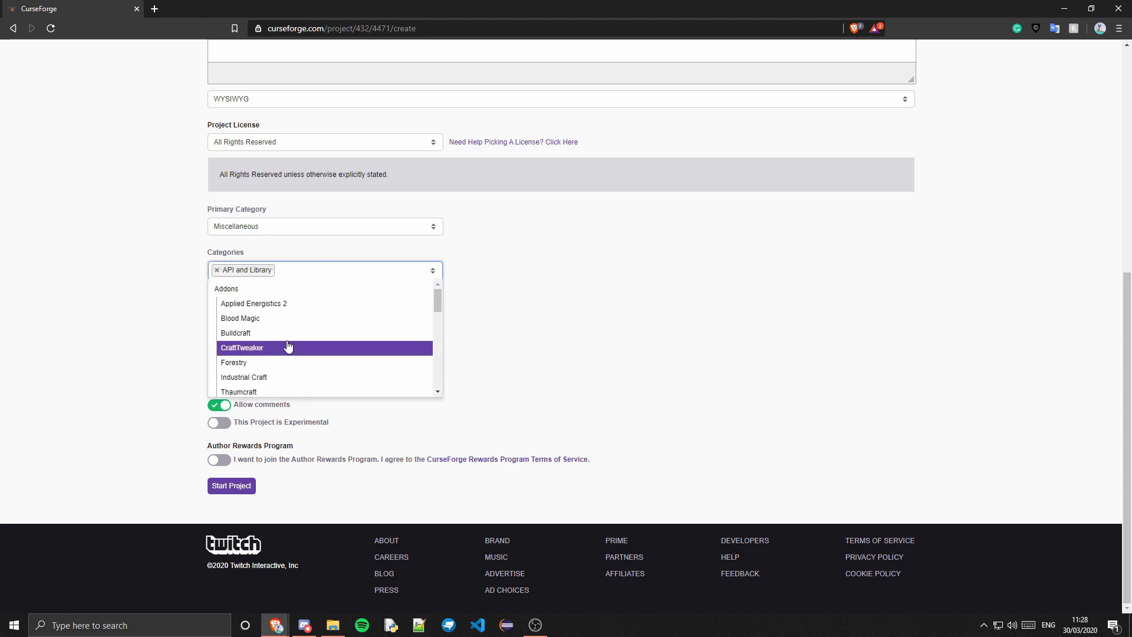
pyautogui.click(257, 287)
# Add Technology and Twitch Integration as further categories
pyautogui.click(384, 275)
pyautogui.scroll(-3, 330, 363)
pyautogui.scroll(-3, 330, 362)
pyautogui.click(316, 333)
pyautogui.click(389, 275)
pyautogui.scroll(-6, 366, 324)
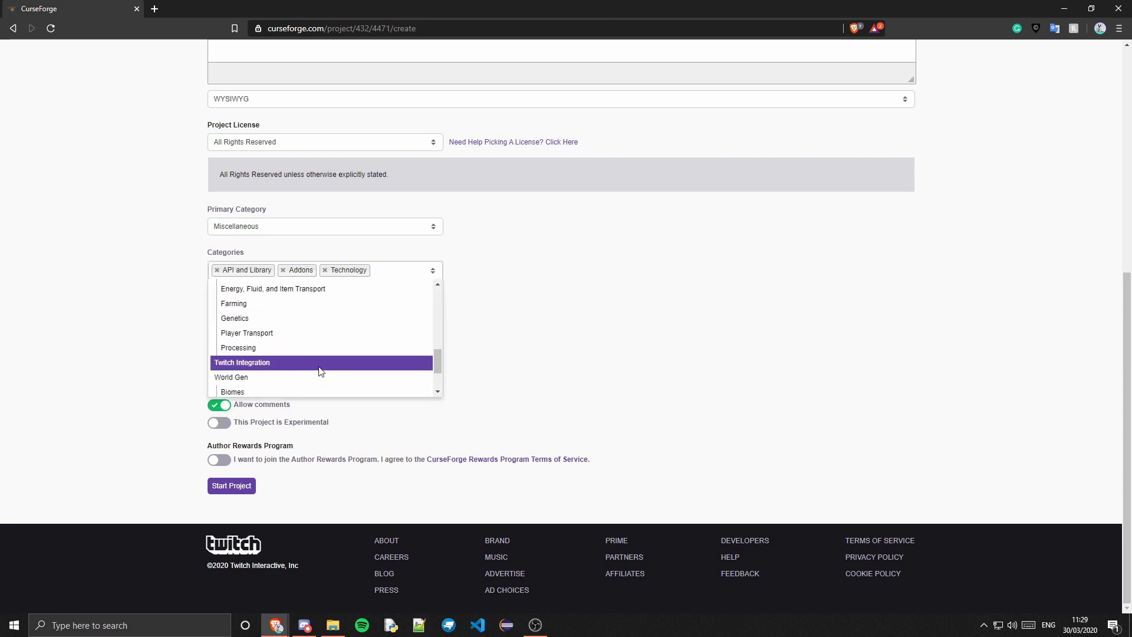
pyautogui.click(367, 369)
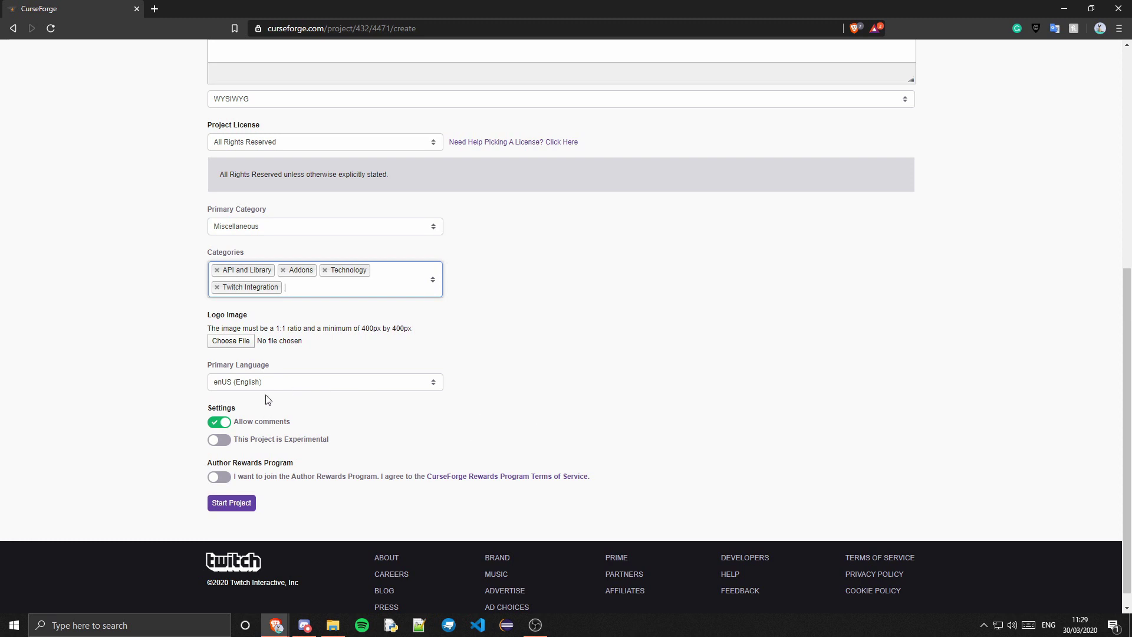
# Keep enUS (English) as primary language and submit; the form flags Logo Image as required
pyautogui.click(245, 384)
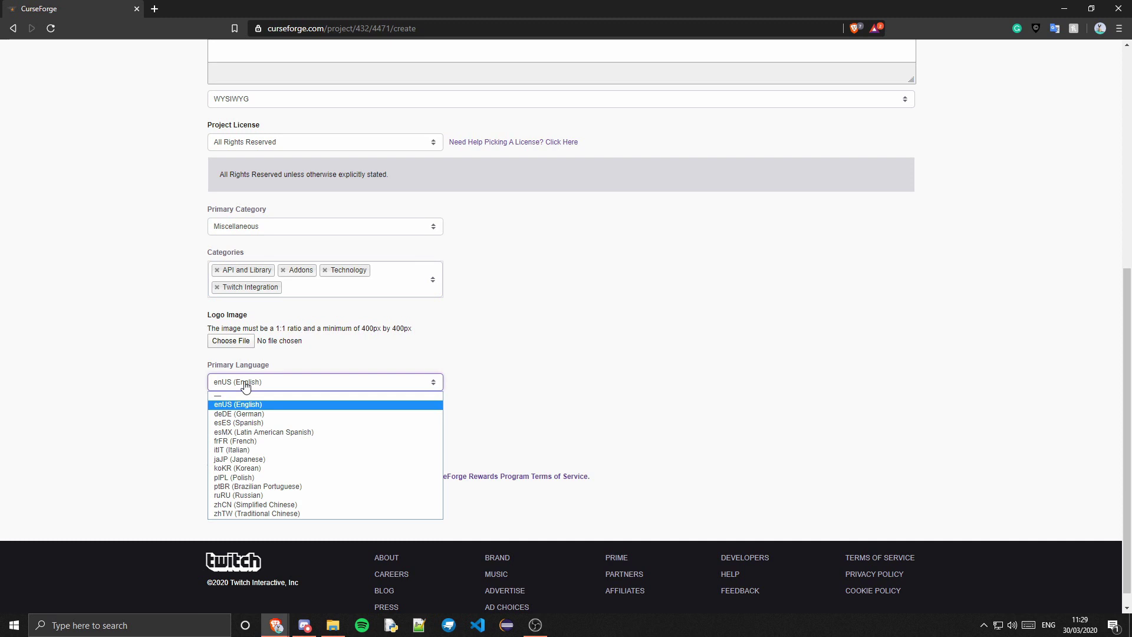
pyautogui.click(246, 385)
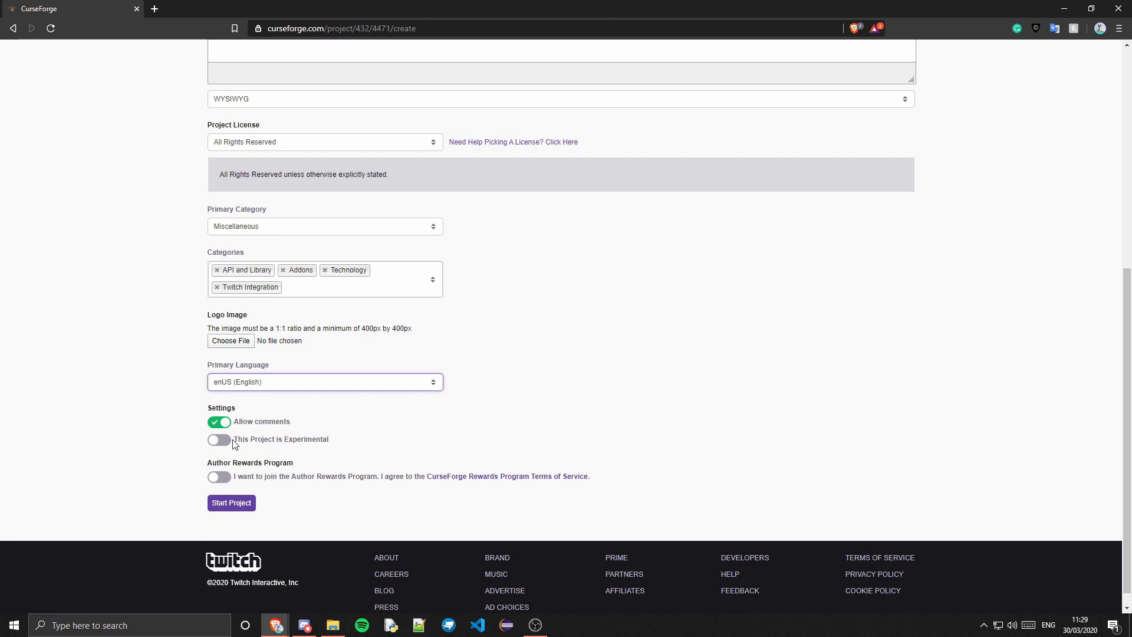
pyautogui.scroll(6, 323, 424)
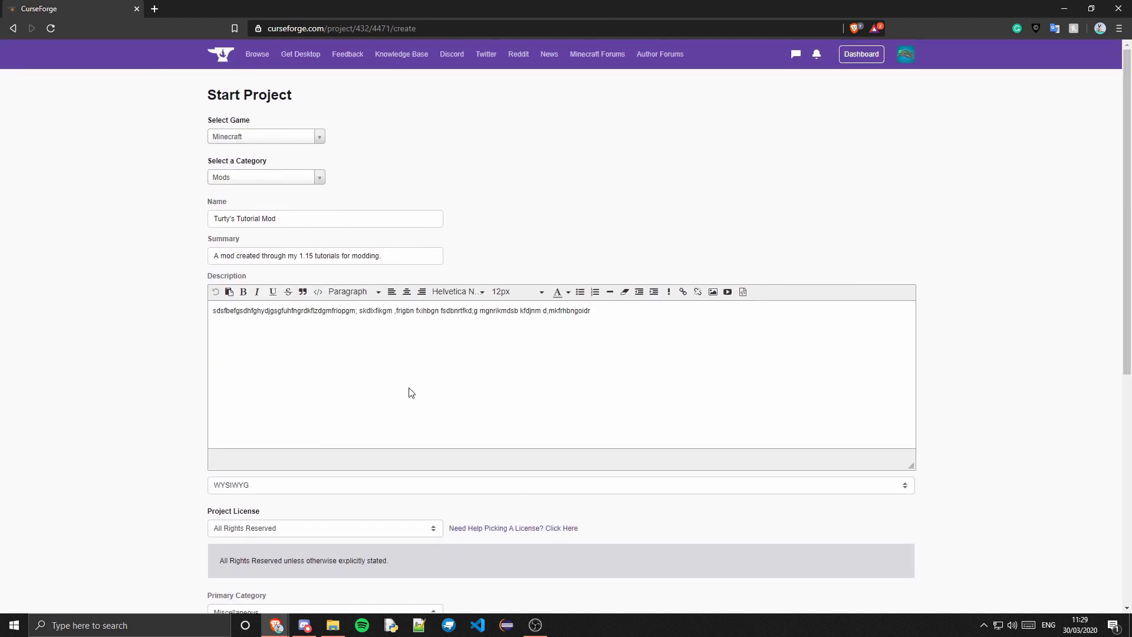
pyautogui.scroll(-6, 410, 393)
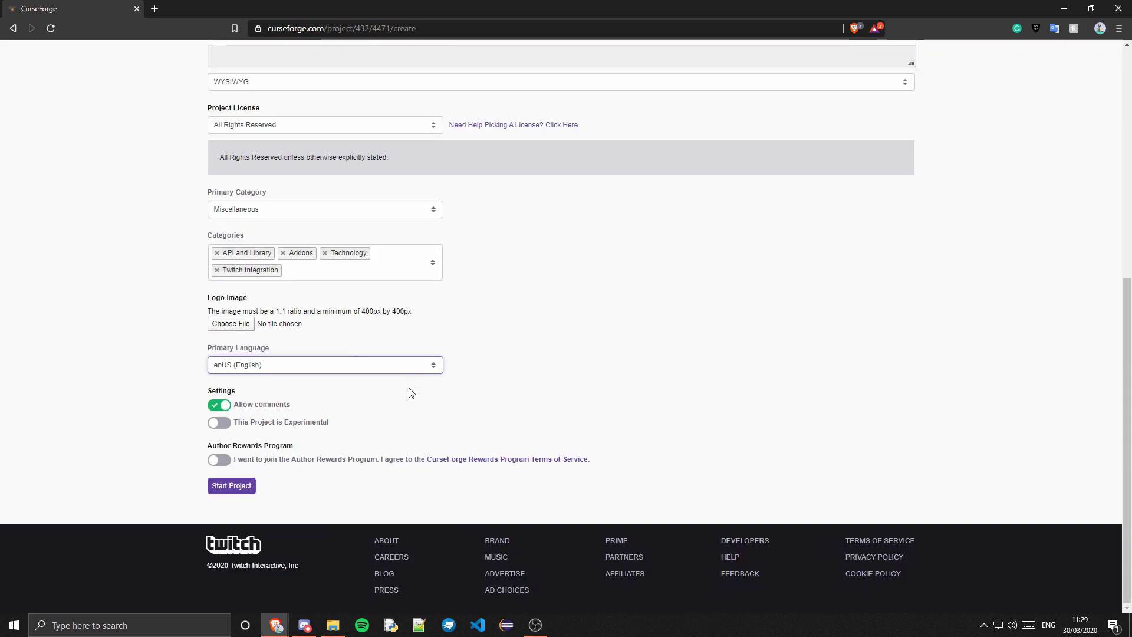
pyautogui.click(247, 489)
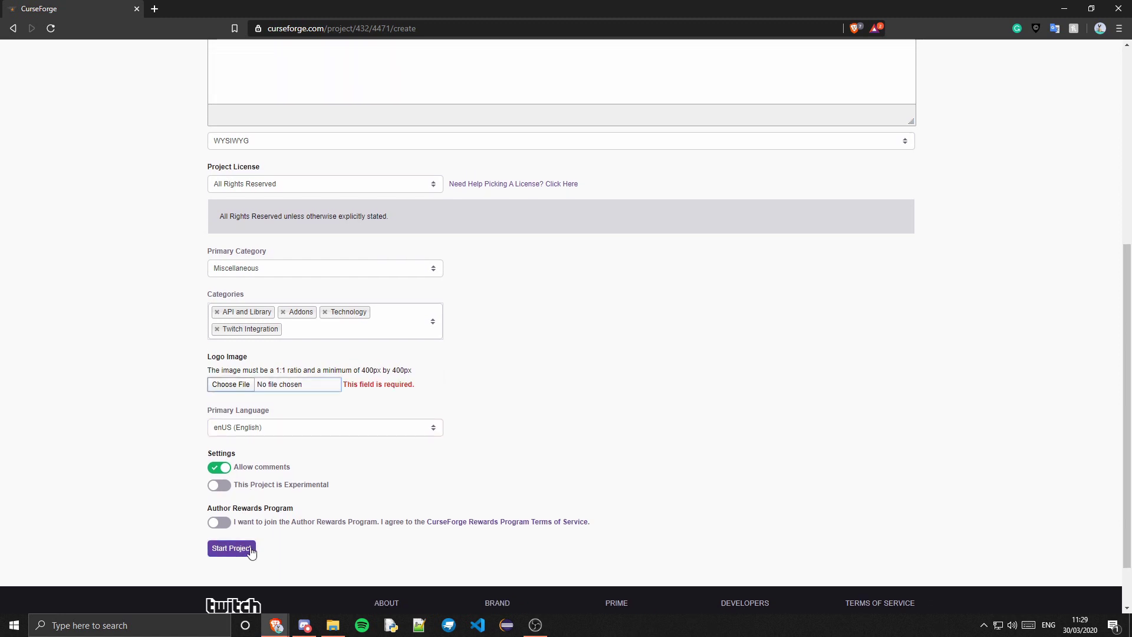
# Attach 6896_Thomas_smirk.png from the Thumbnails folder as the logo image
pyautogui.click(248, 386)
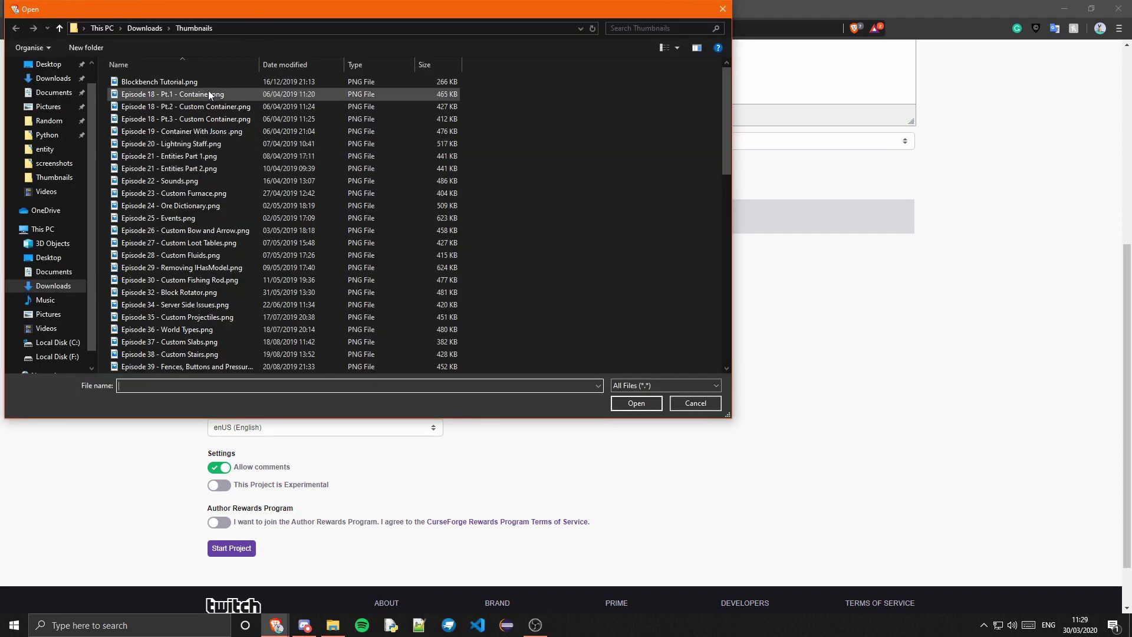
pyautogui.click(193, 79)
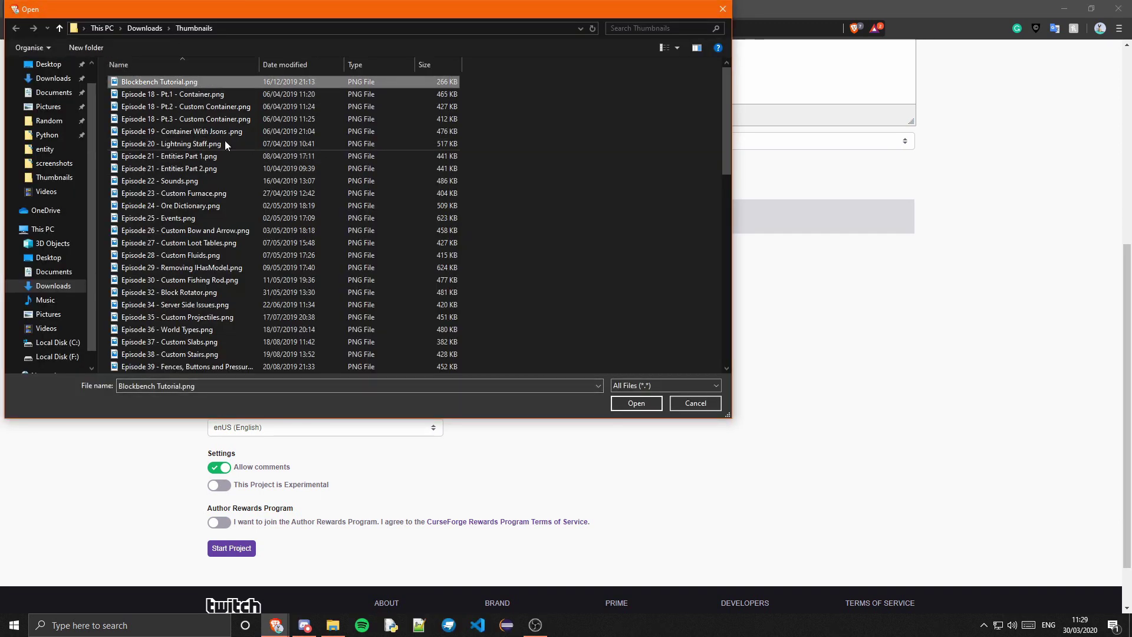
pyautogui.scroll(-15, 240, 180)
pyautogui.scroll(11, 239, 179)
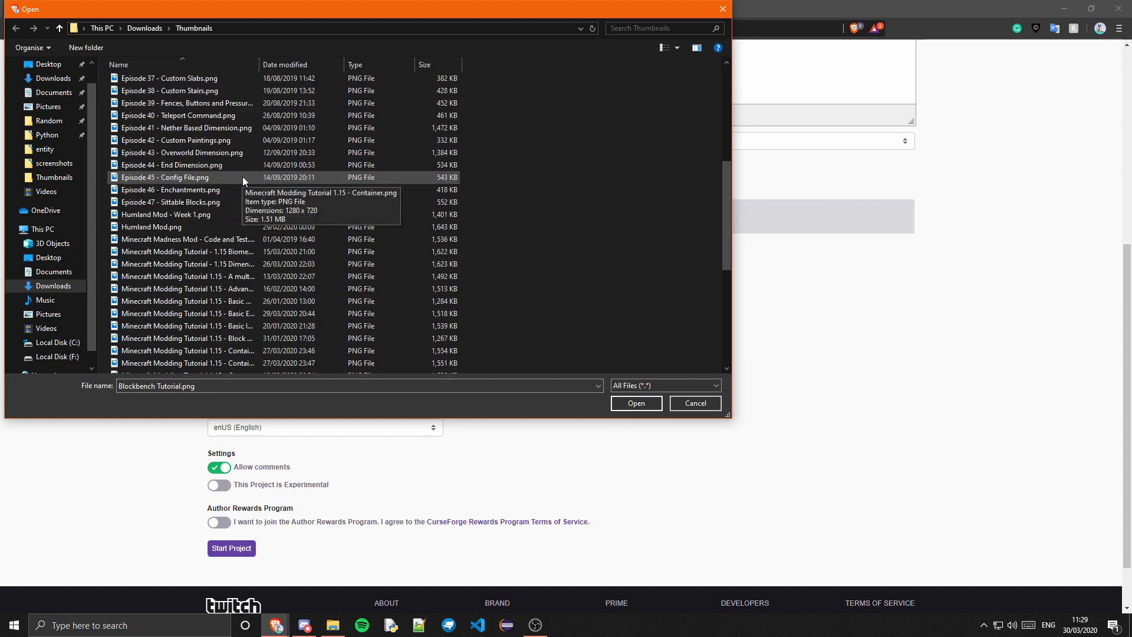
pyautogui.moveTo(246, 5); pyautogui.dragTo(0, 159)
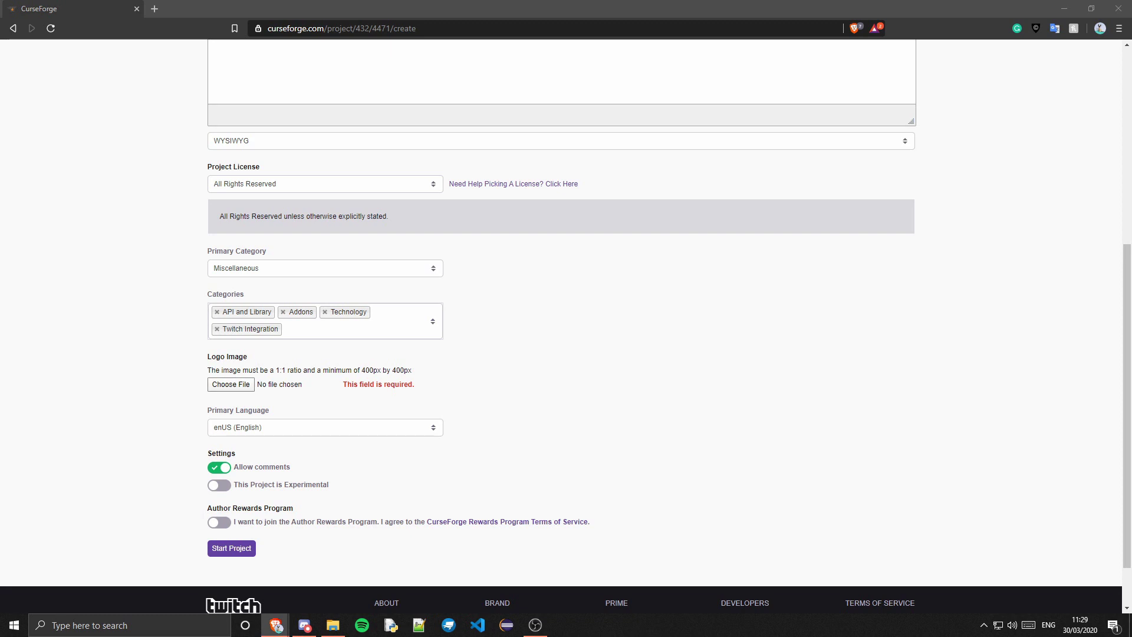
pyautogui.press('Return')
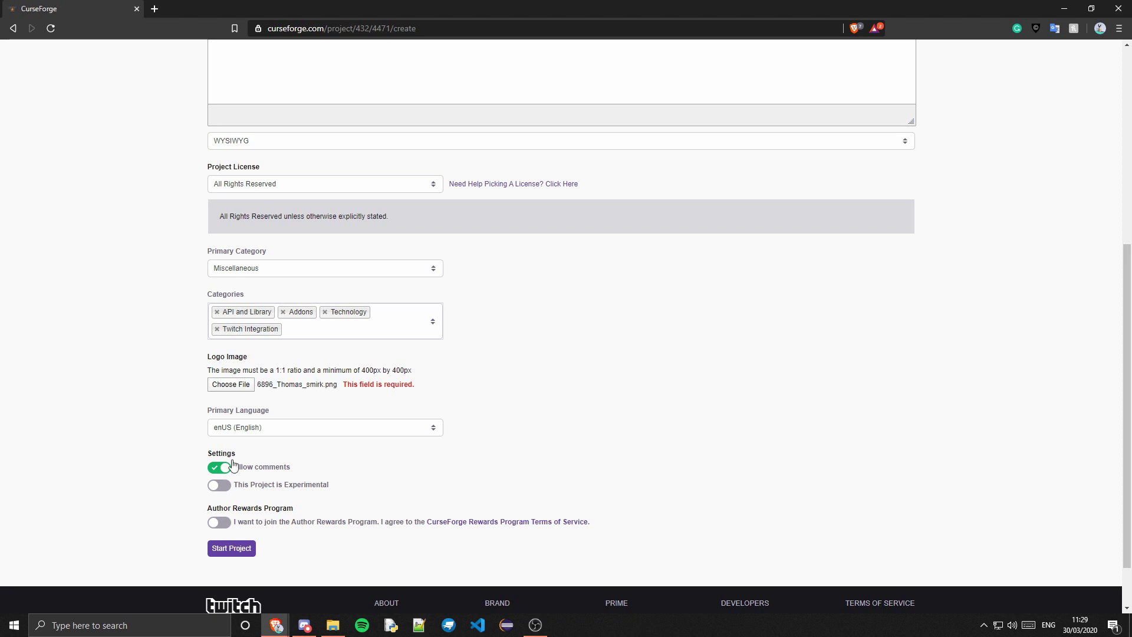
# Resubmit the form, see the logo rejected as under 400×400, and pick a different logo file
pyautogui.click(240, 552)
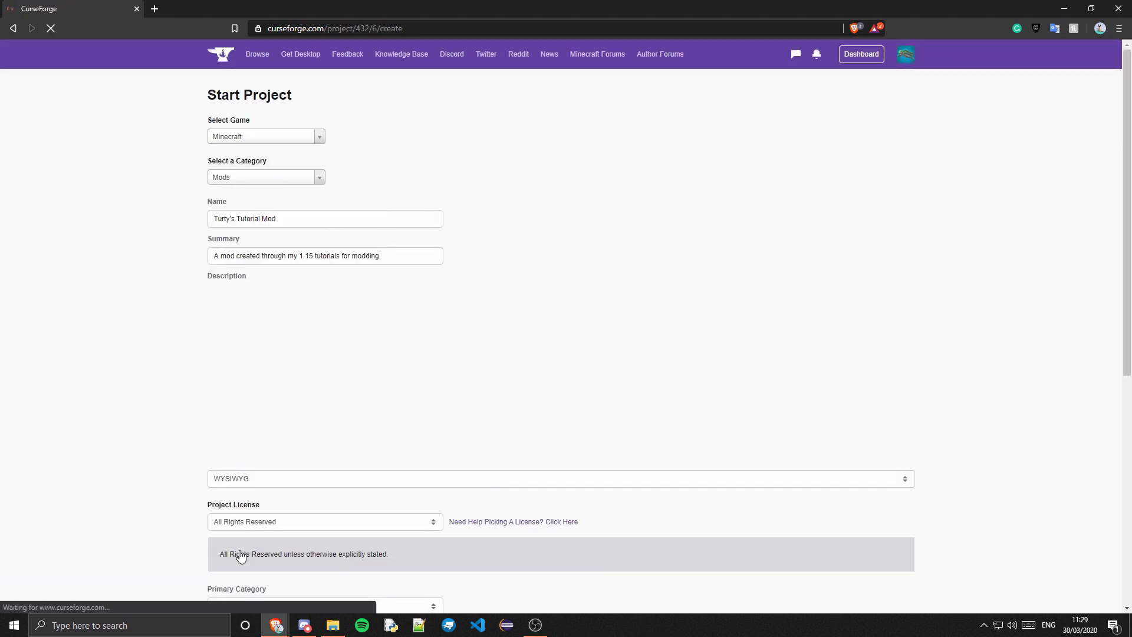
pyautogui.scroll(-7, 493, 265)
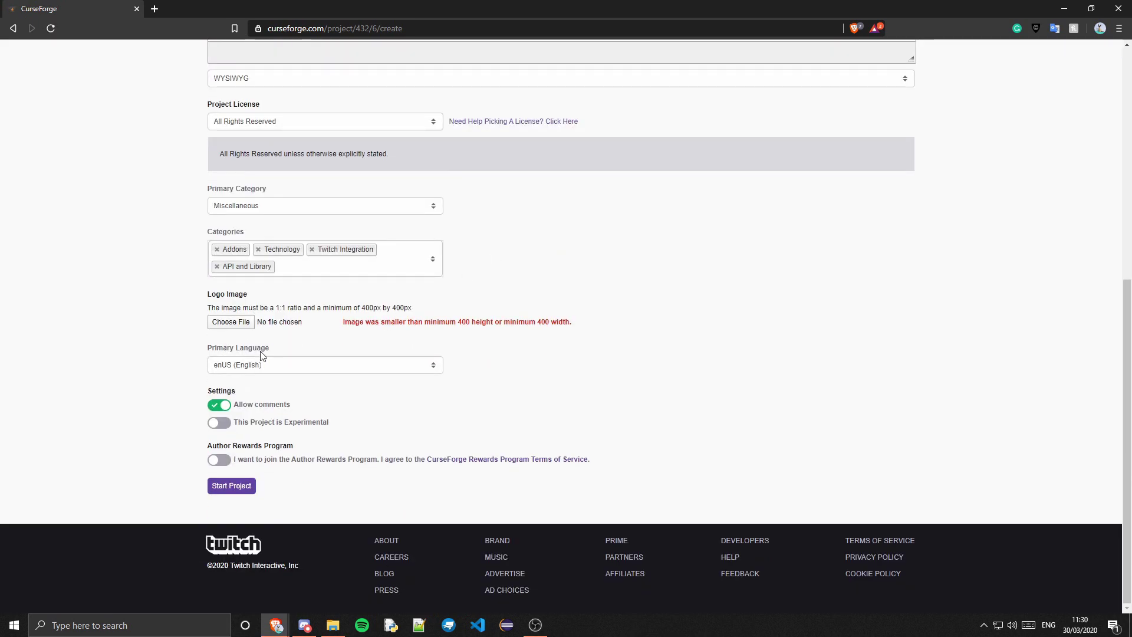
pyautogui.click(231, 322)
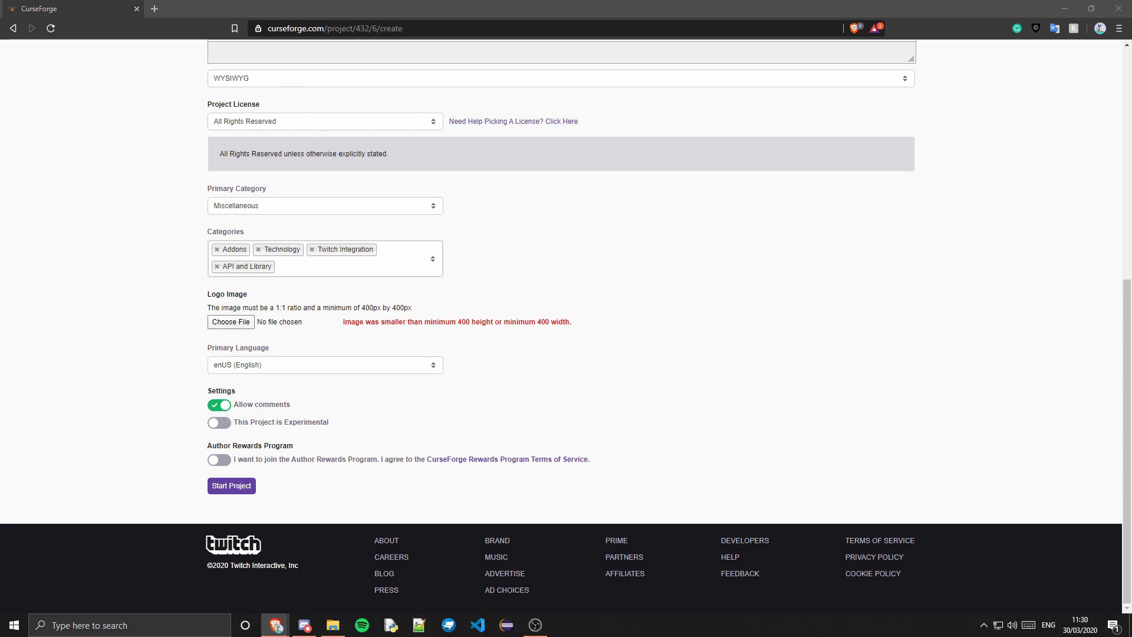
# Try beans.png as the logo and resubmit, then choose Blockbench_3.2.0.exe instead
pyautogui.press('Return')
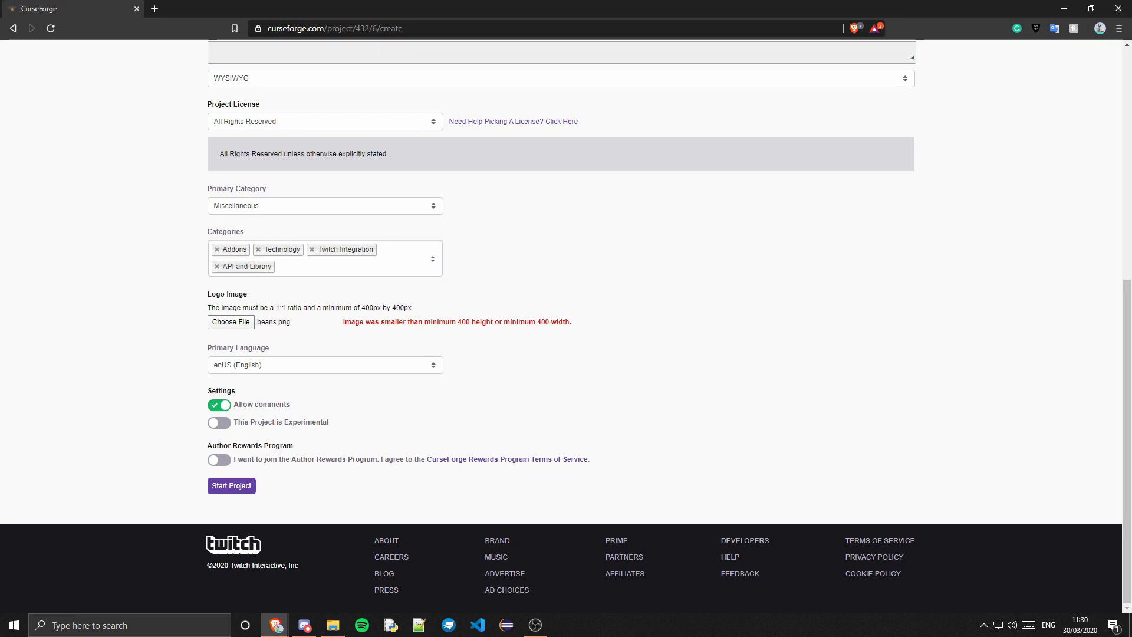
pyautogui.click(244, 491)
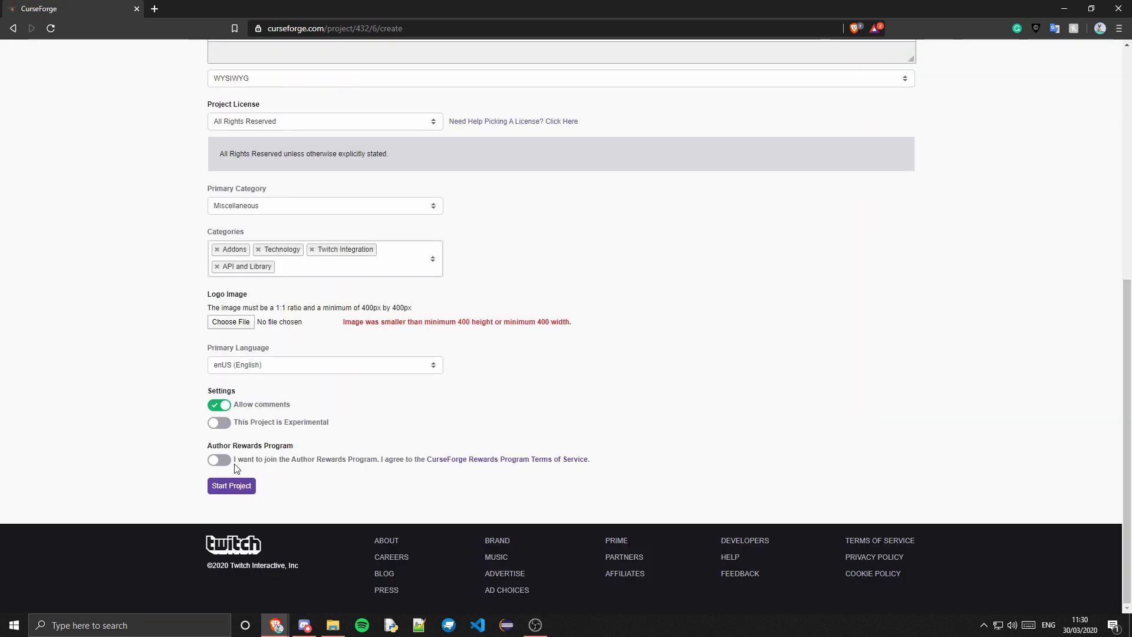
pyautogui.click(232, 322)
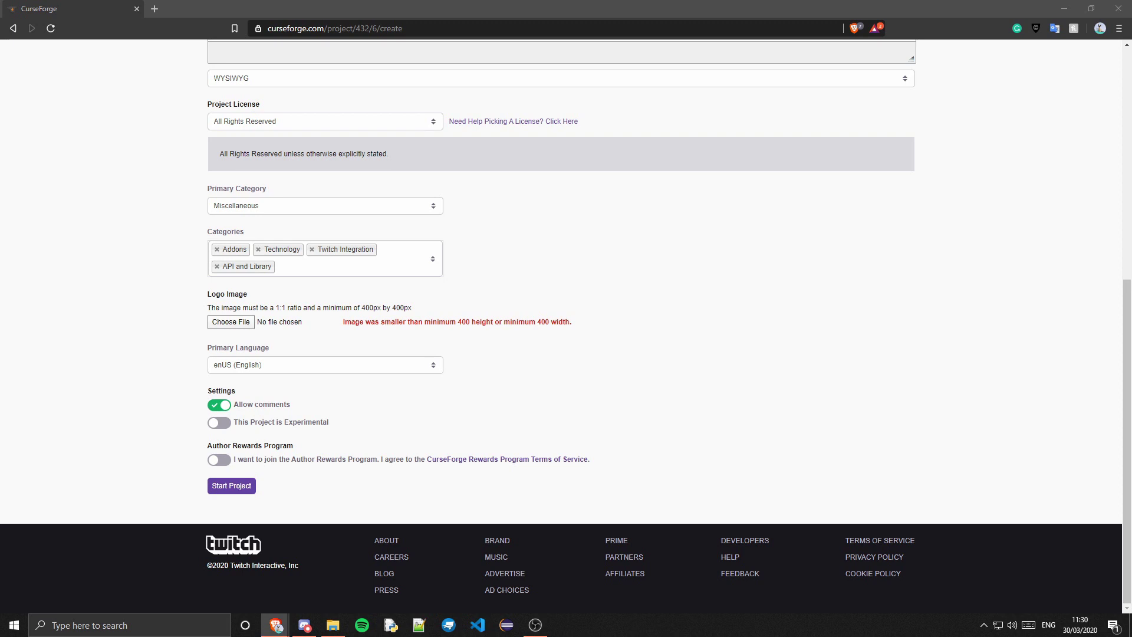
pyautogui.press('Return')
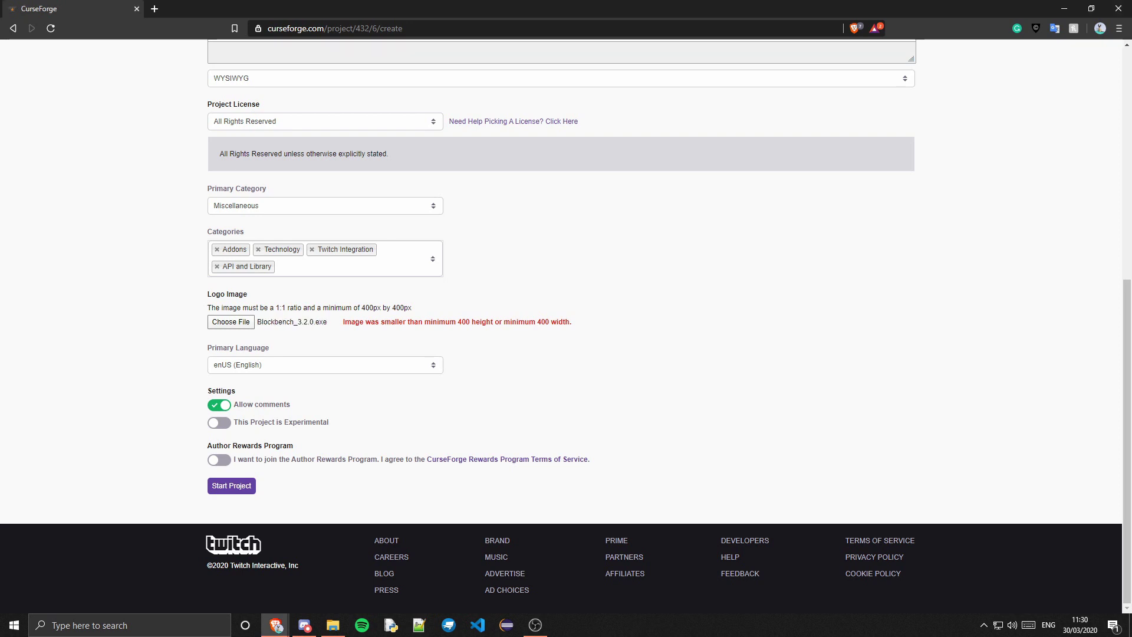
# Submit the form twice during the upload, ending on the Request Too Large (5 MB) page
pyautogui.click(230, 486)
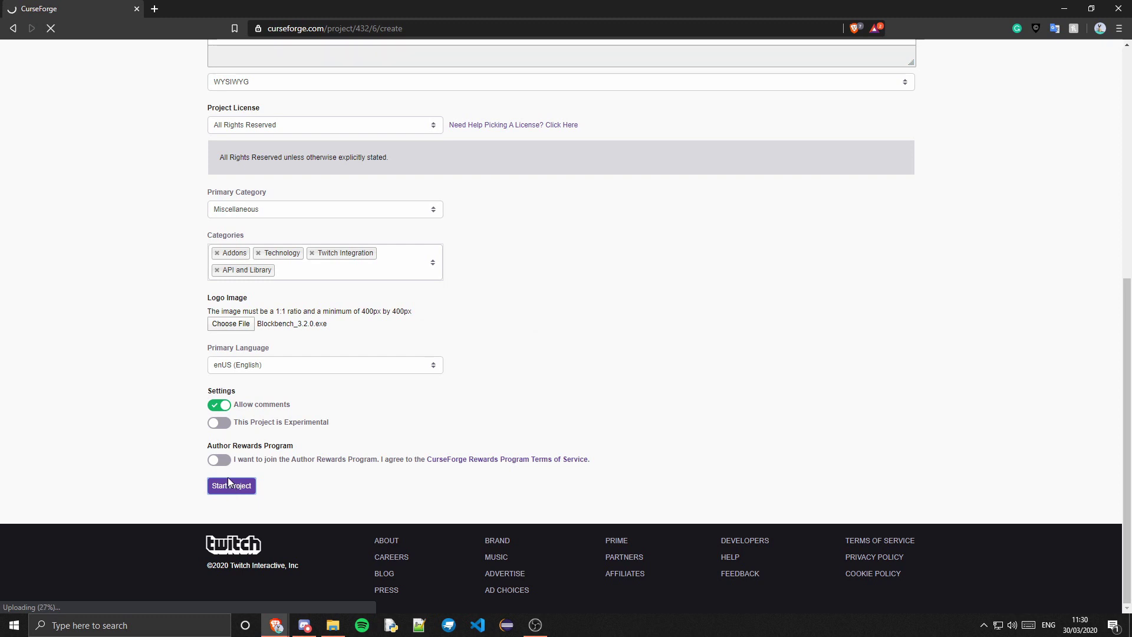
pyautogui.scroll(7, 796, 219)
pyautogui.scroll(-7, 717, 181)
pyautogui.click(236, 491)
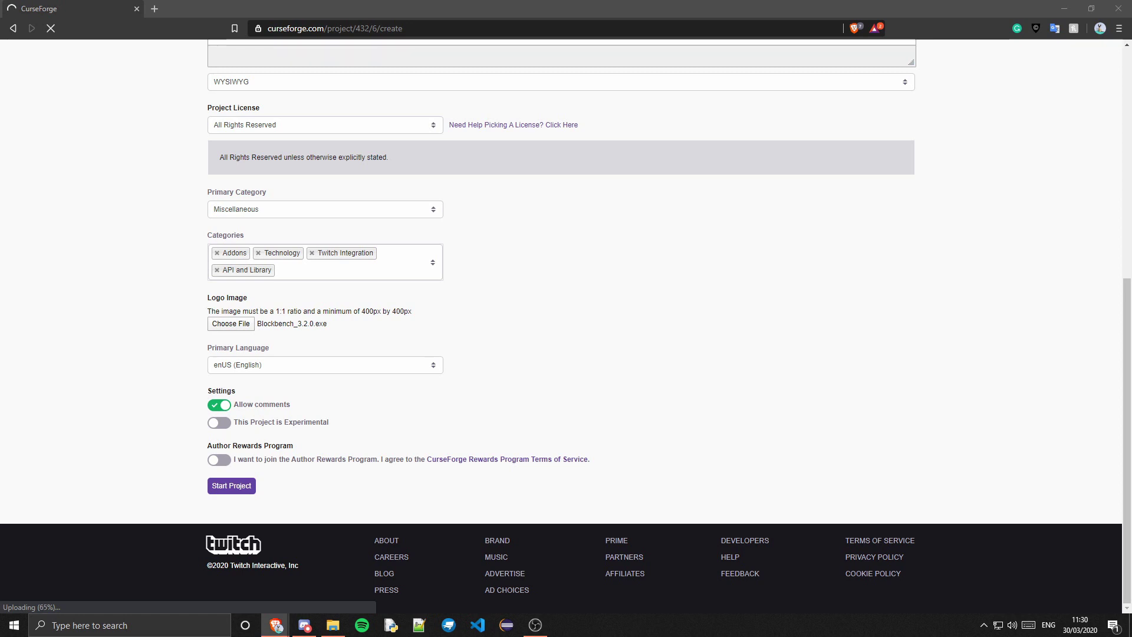
pyautogui.scroll(7, 556, 369)
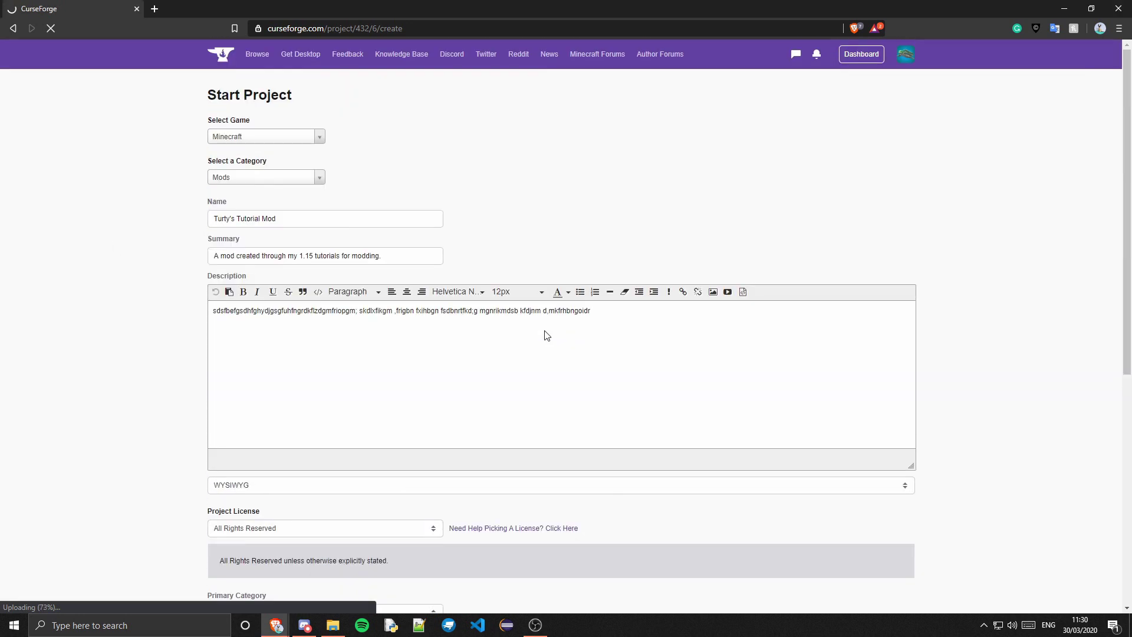
pyautogui.scroll(-7, 544, 334)
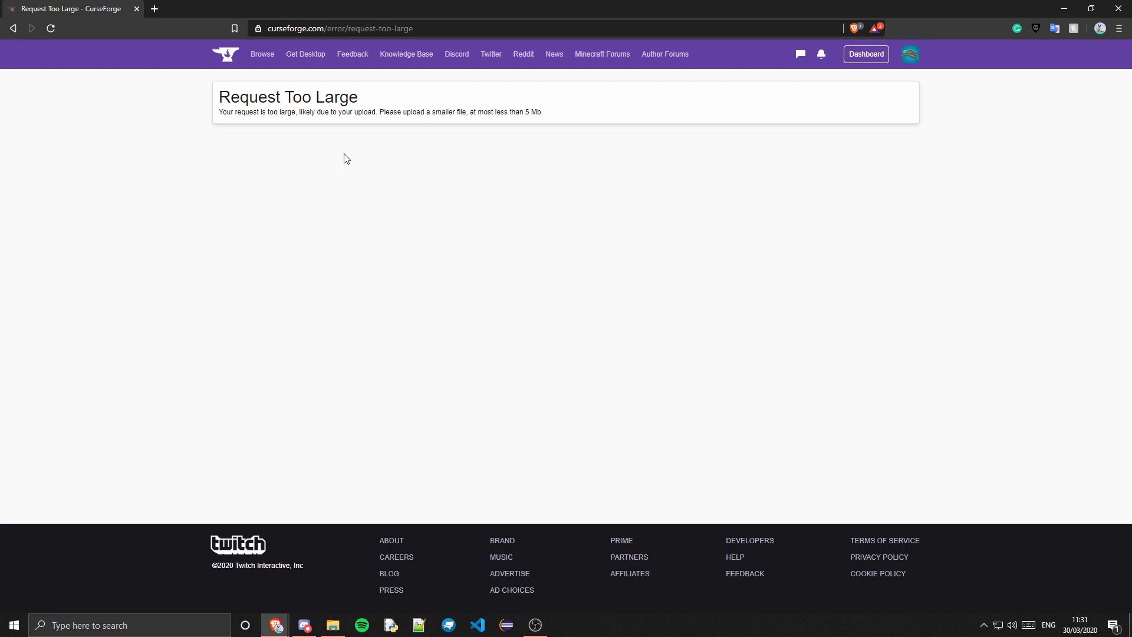
pyautogui.click(137, 8)
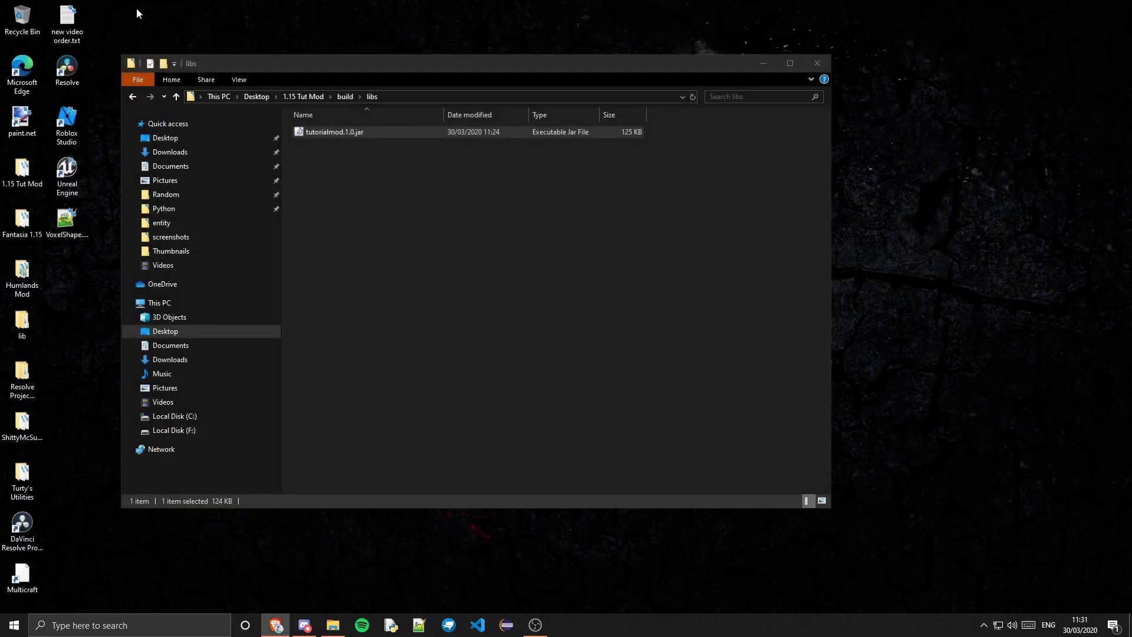
pyautogui.click(817, 64)
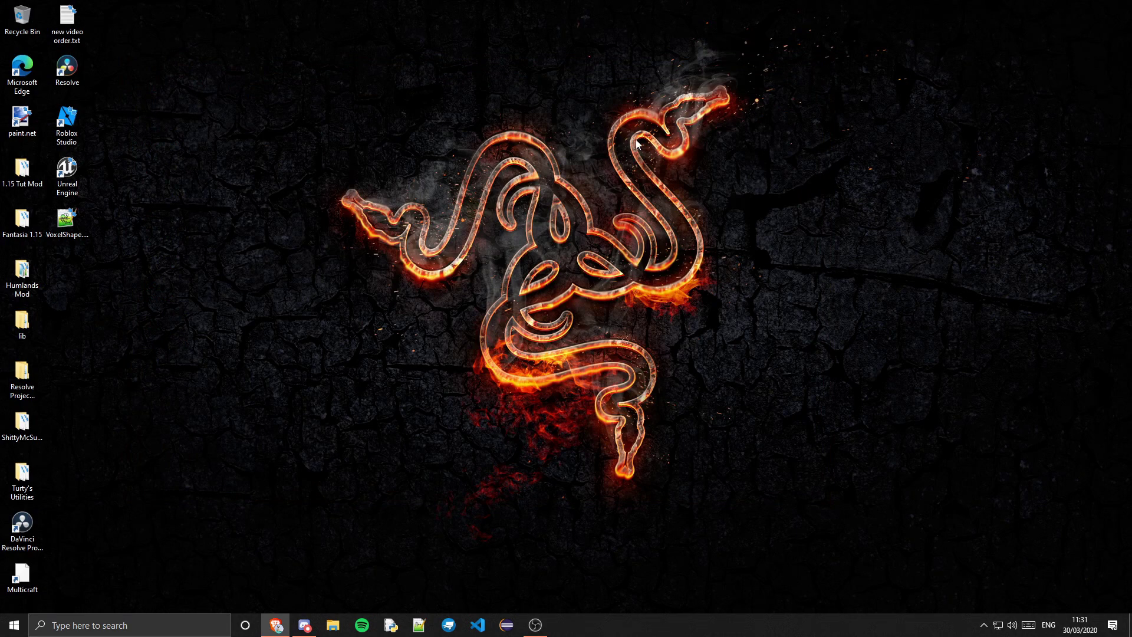
pyautogui.moveTo(1005, 52); pyautogui.dragTo(161, 560)
pyautogui.moveTo(256, 537); pyautogui.dragTo(882, 43)
pyautogui.moveTo(954, 1); pyautogui.dragTo(277, 542)
pyautogui.moveTo(276, 529); pyautogui.dragTo(288, 550)
pyautogui.moveTo(770, 60); pyautogui.dragTo(299, 550)
# Launch Trello via Windows search, maximize it, collapse labels and open the Mixins card
pyautogui.click(147, 625)
pyautogui.write('trello')
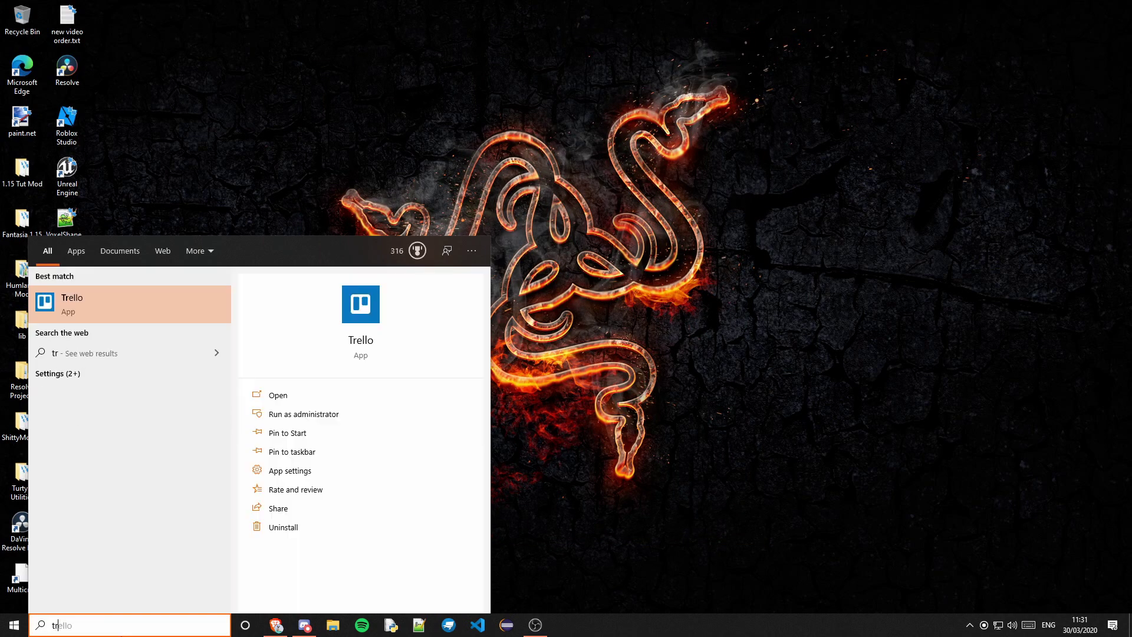
pyautogui.click(129, 320)
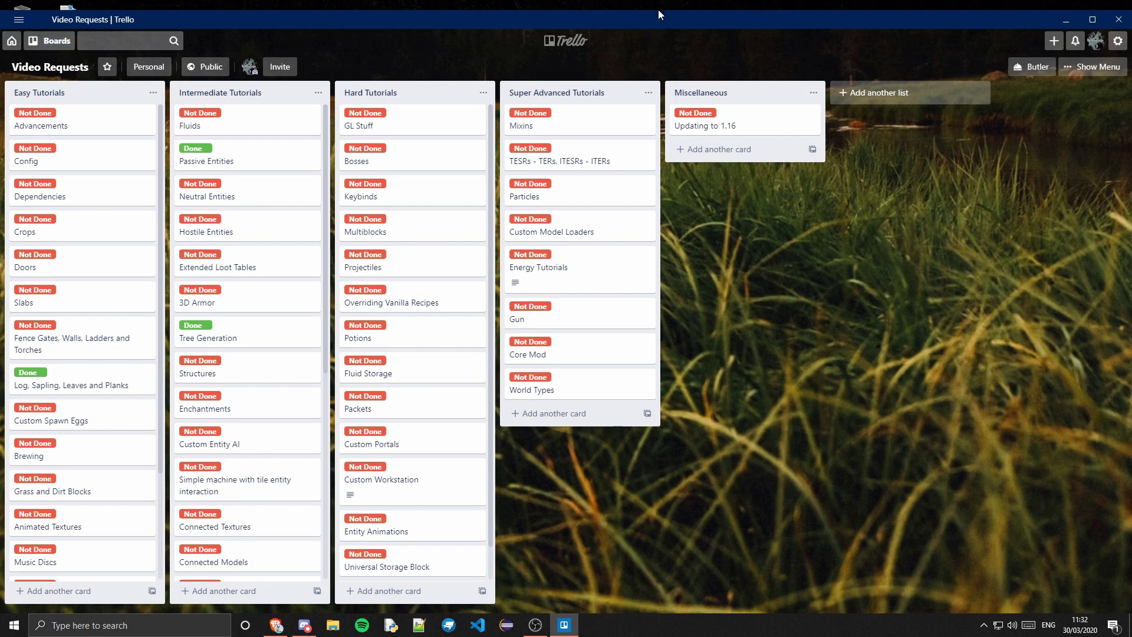
pyautogui.doubleClick(658, 9)
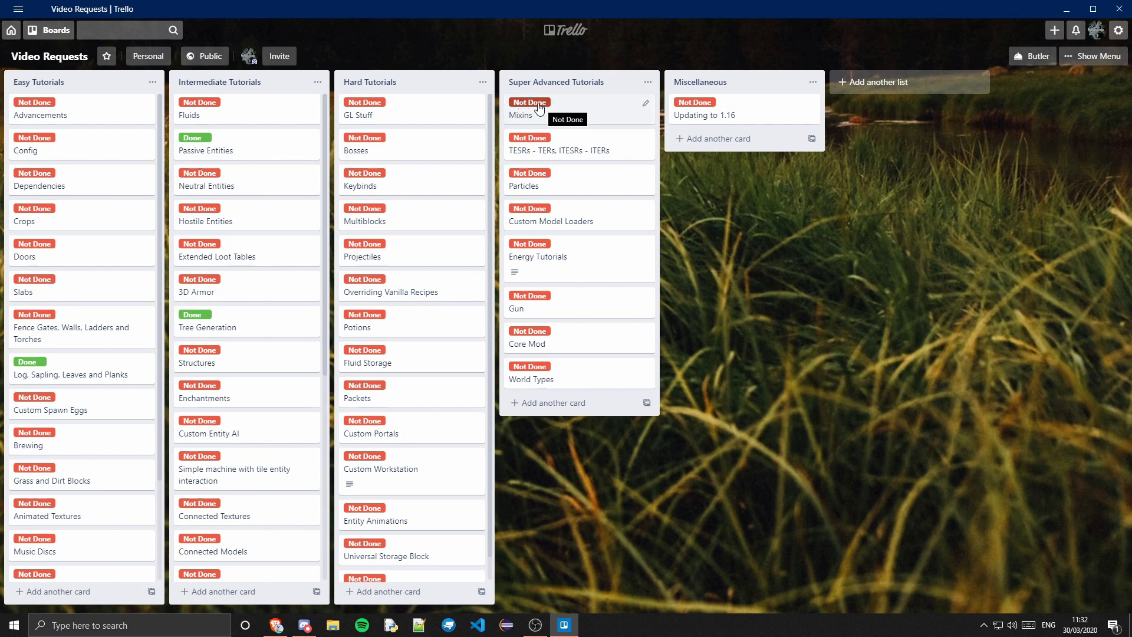
pyautogui.click(540, 104)
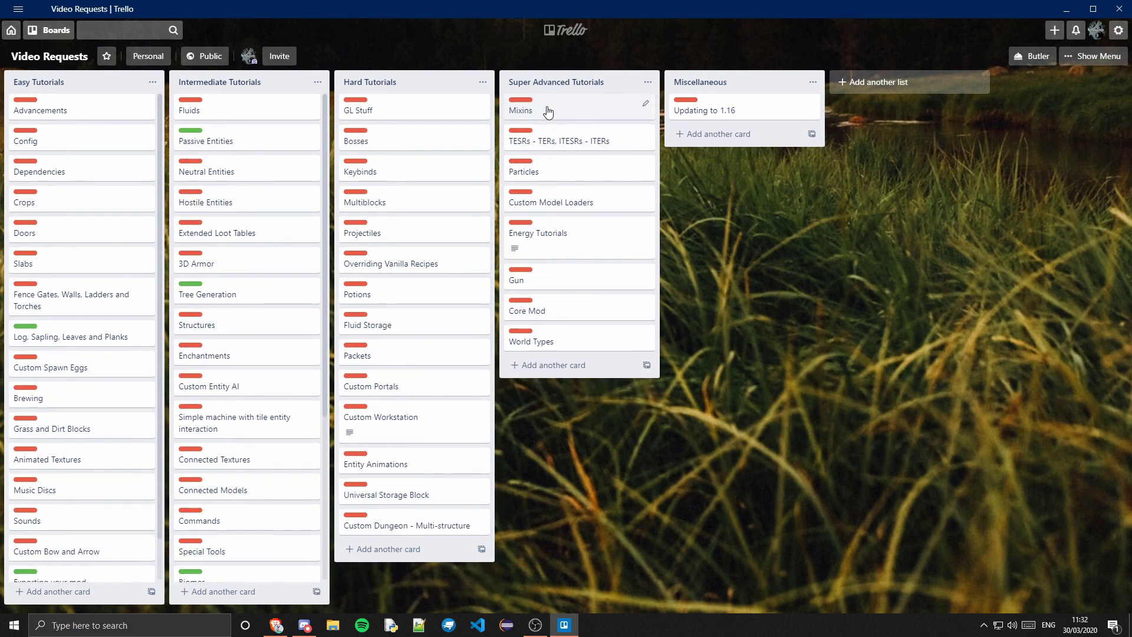
pyautogui.click(547, 112)
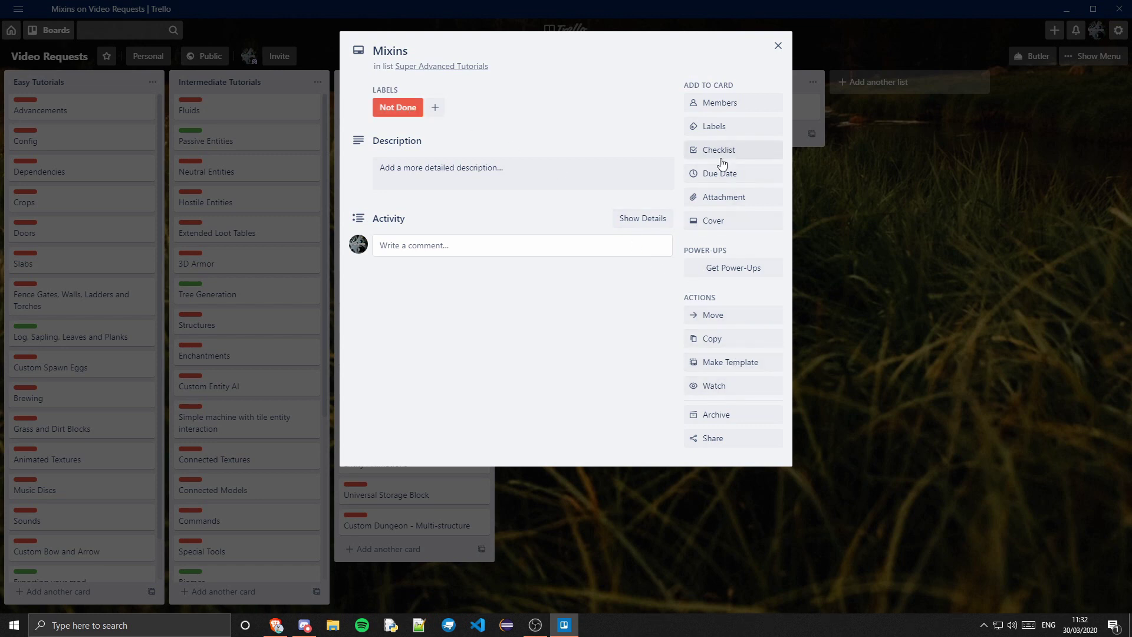
# Archive and permanently delete the Mixins card, then expand label text again
pyautogui.click(722, 410)
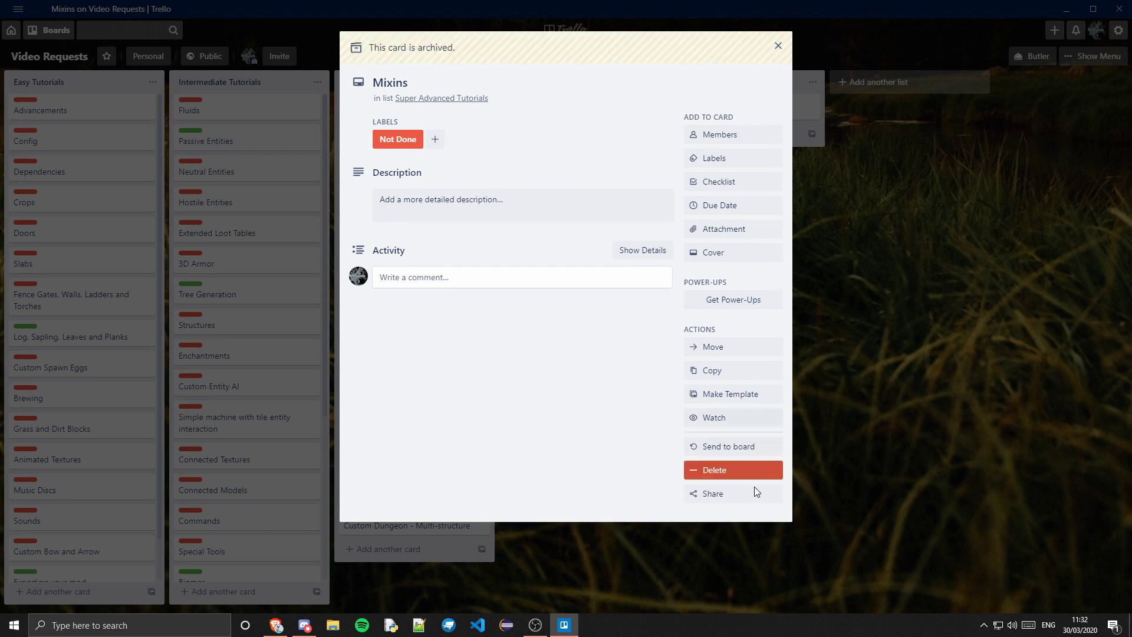
pyautogui.click(724, 472)
pyautogui.click(803, 563)
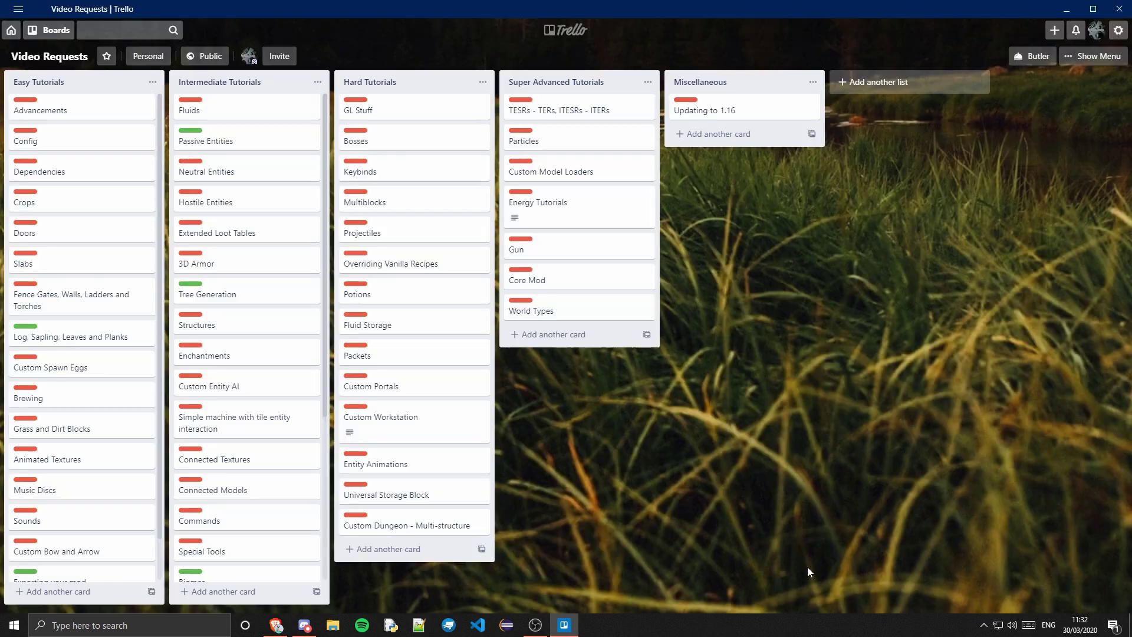
pyautogui.click(524, 100)
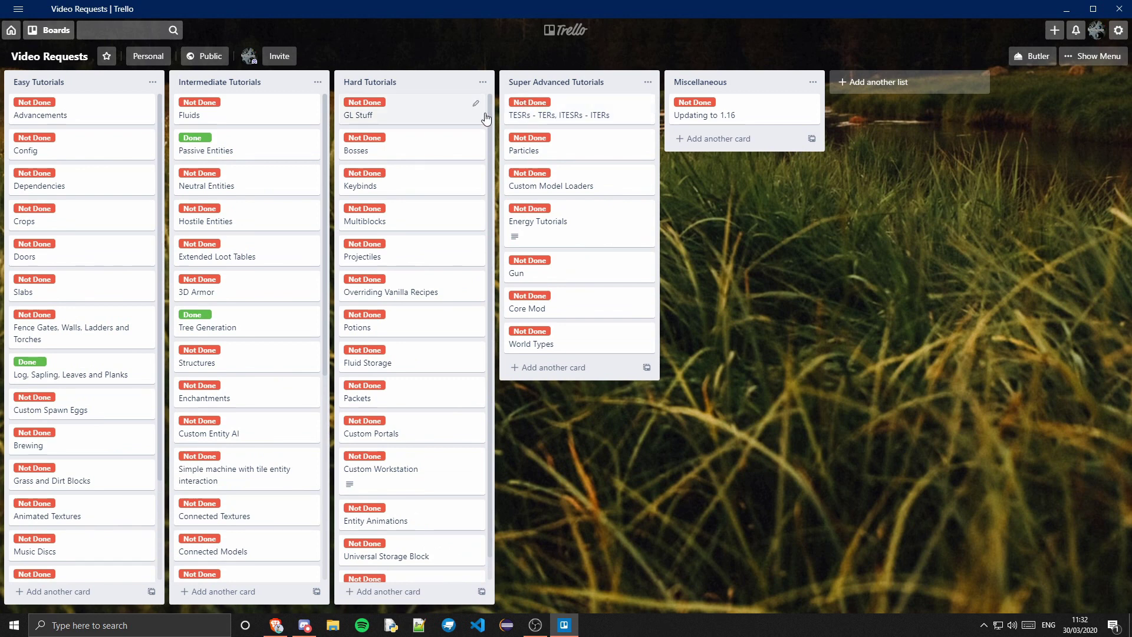
# Open Core Mod, dismiss the checklist popup, then archive and permanently delete it
pyautogui.click(576, 315)
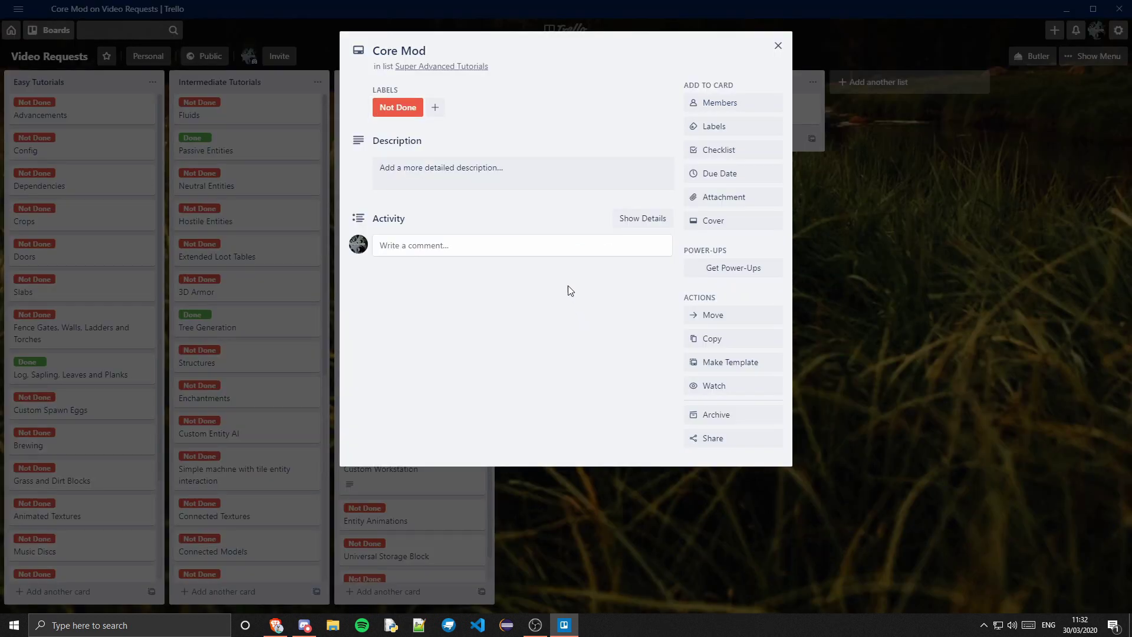
pyautogui.click(754, 152)
pyautogui.click(642, 115)
pyautogui.click(754, 415)
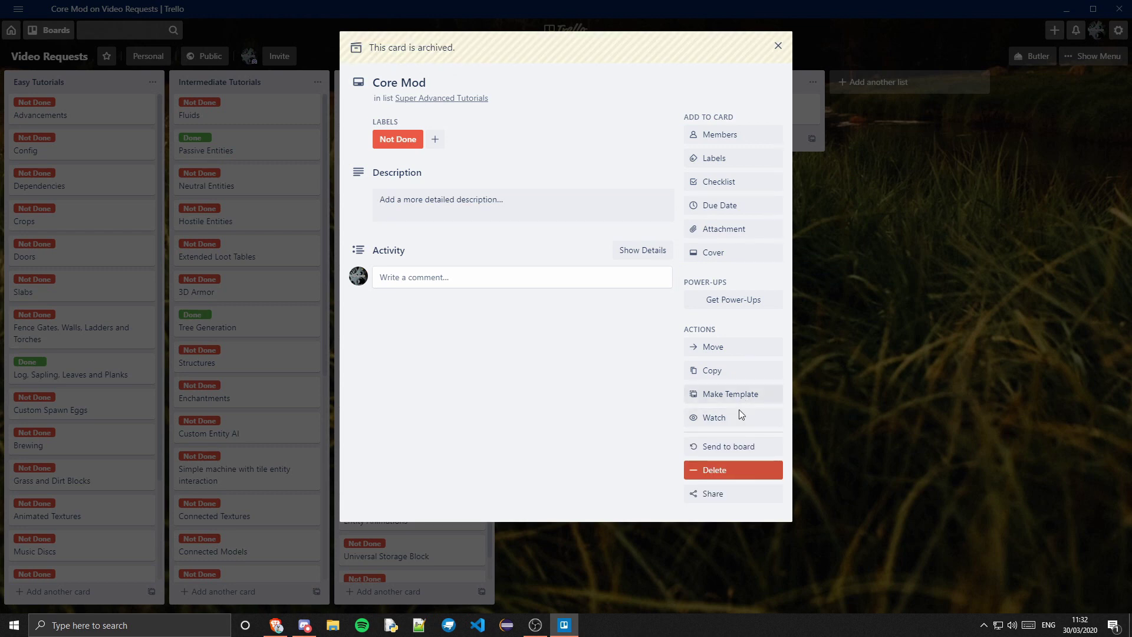
pyautogui.click(740, 469)
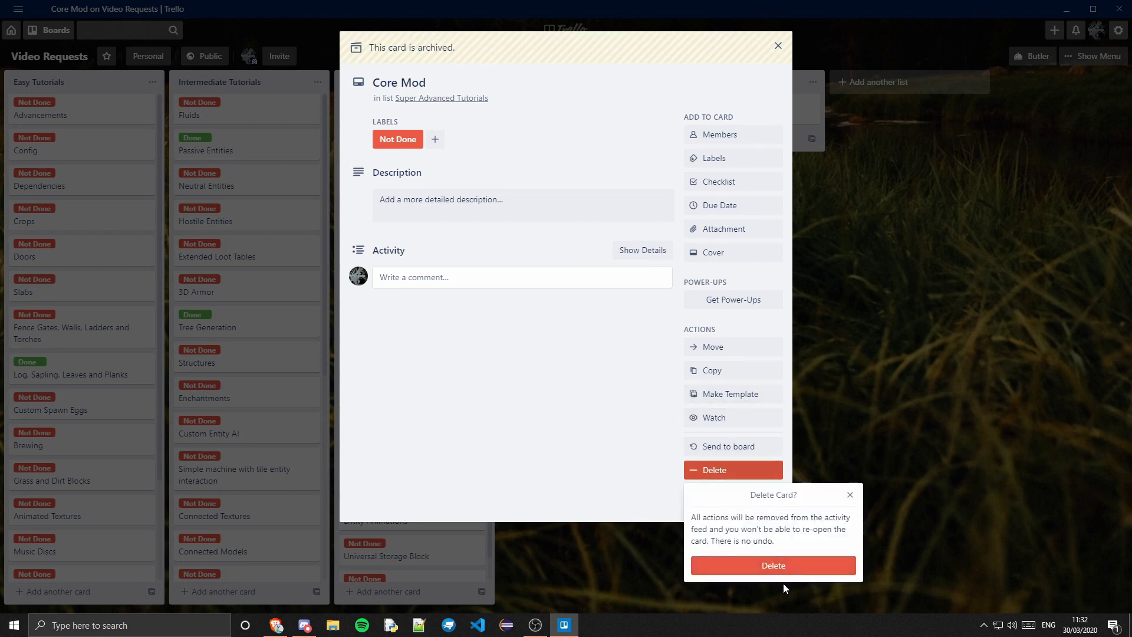
pyautogui.click(773, 563)
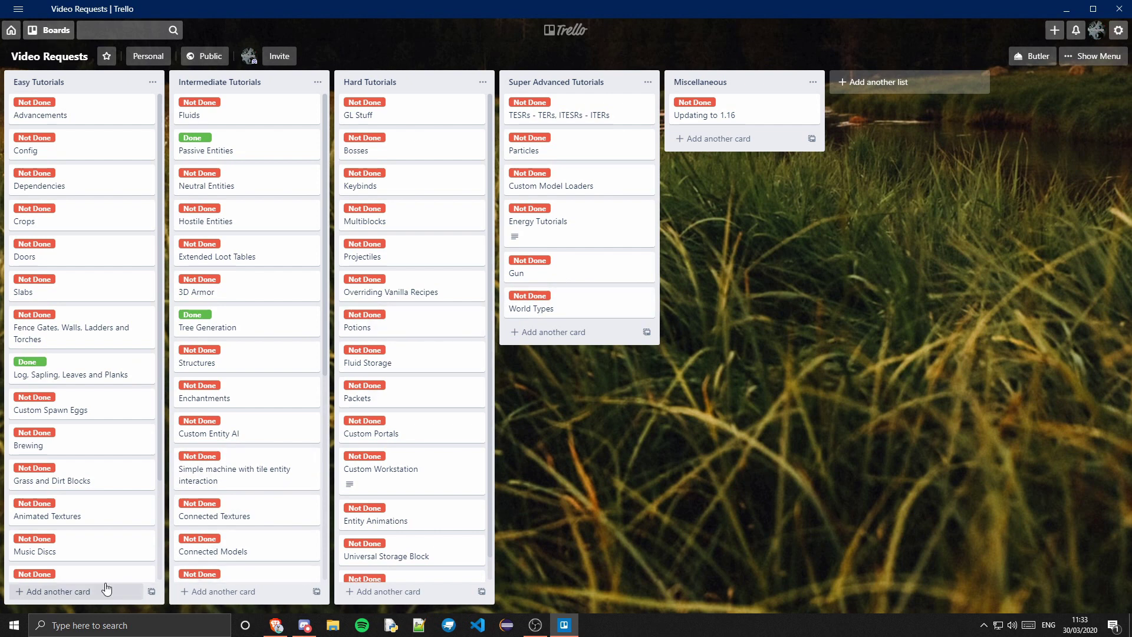
# Add a card 'AT' at the end of Easy Tutorials and give it the Not Done label
pyautogui.click(77, 591)
pyautogui.write('AT')
pyautogui.click(30, 591)
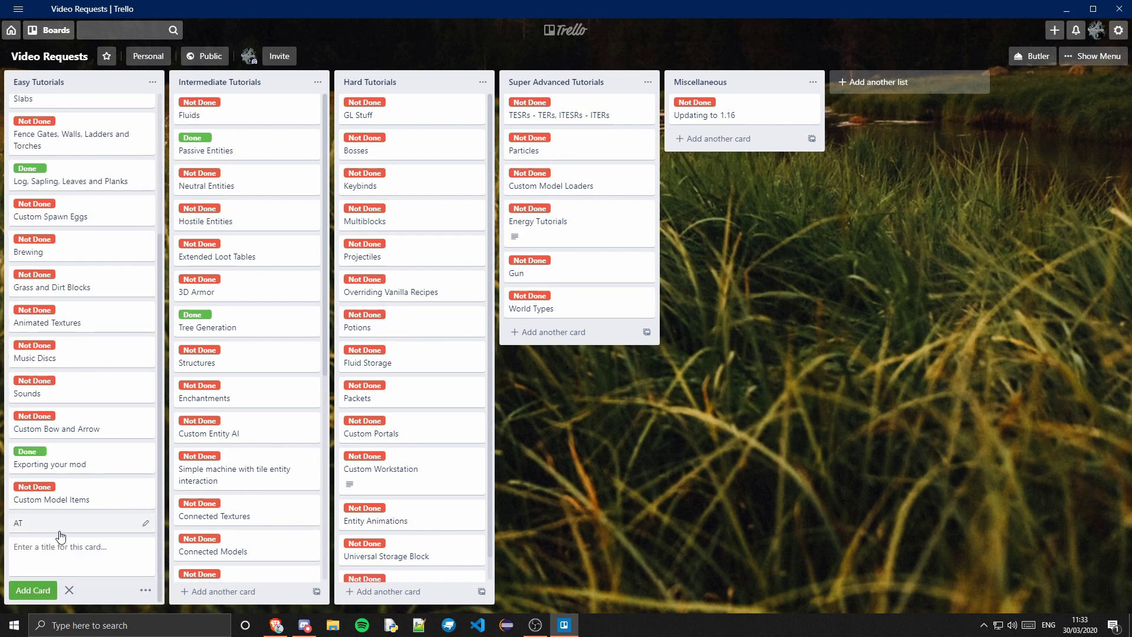
pyautogui.click(58, 524)
pyautogui.click(716, 127)
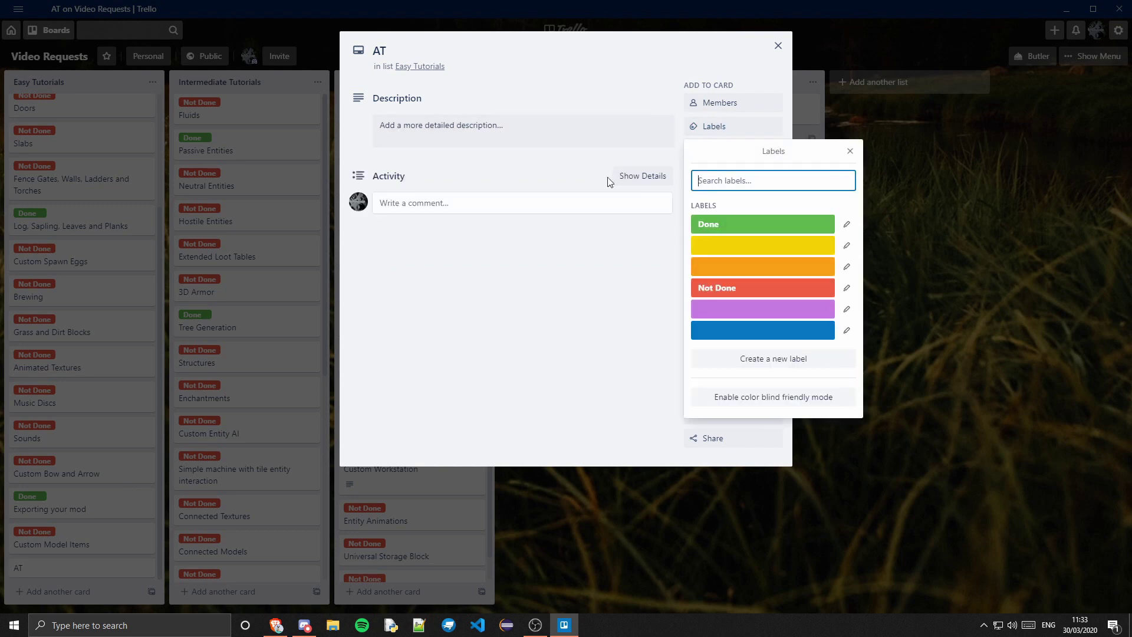
pyautogui.click(734, 293)
pyautogui.click(973, 451)
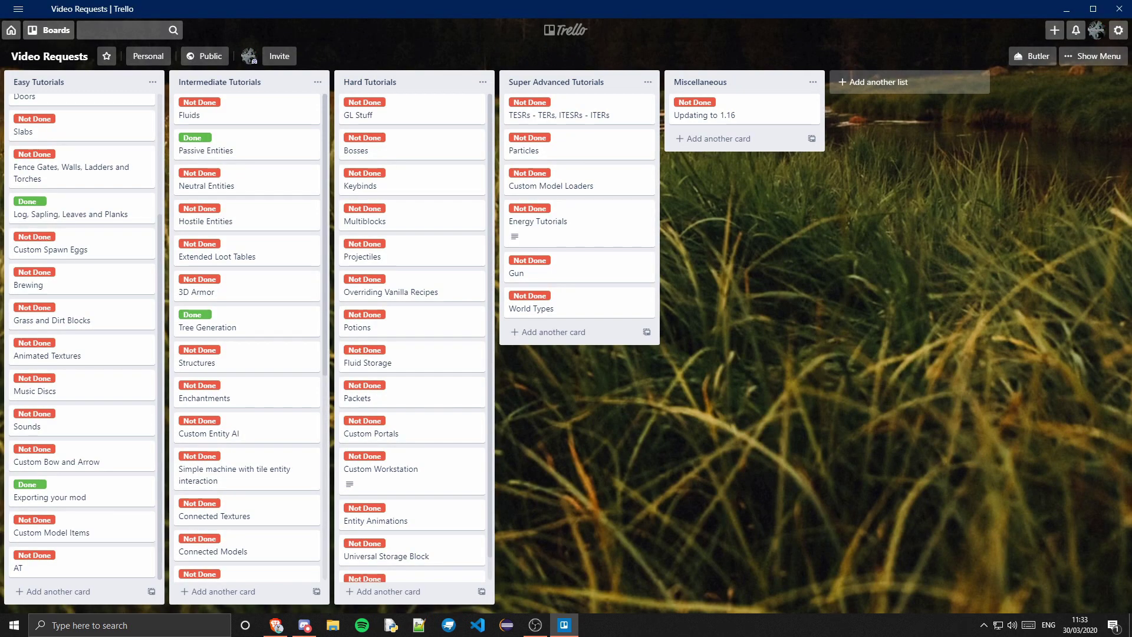
pyautogui.scroll(3, 147, 409)
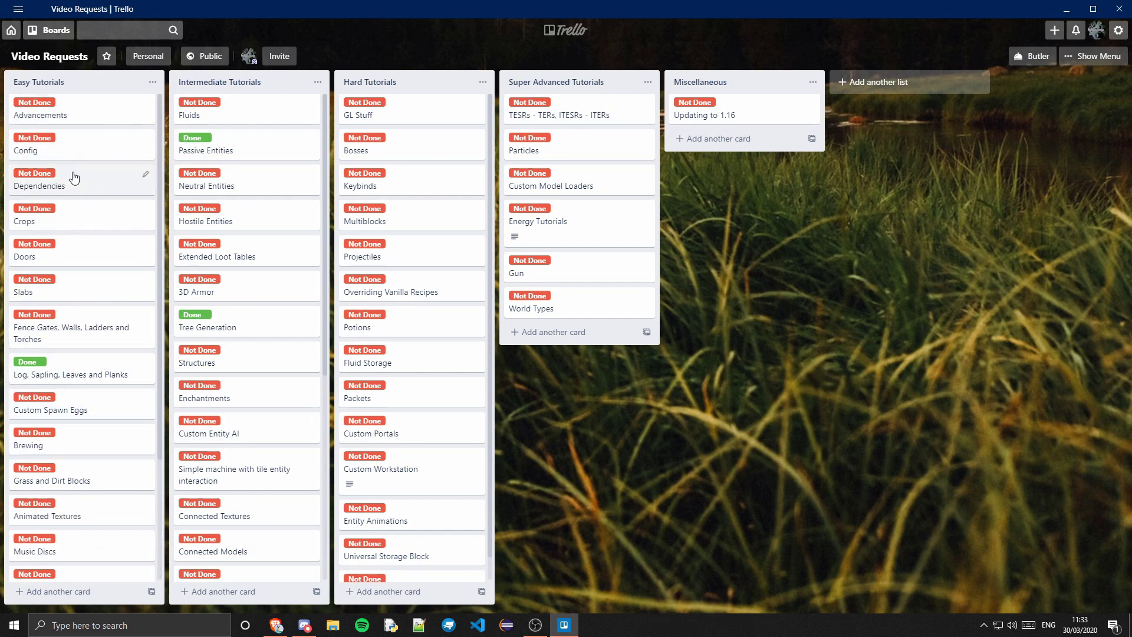
pyautogui.scroll(-3, 72, 174)
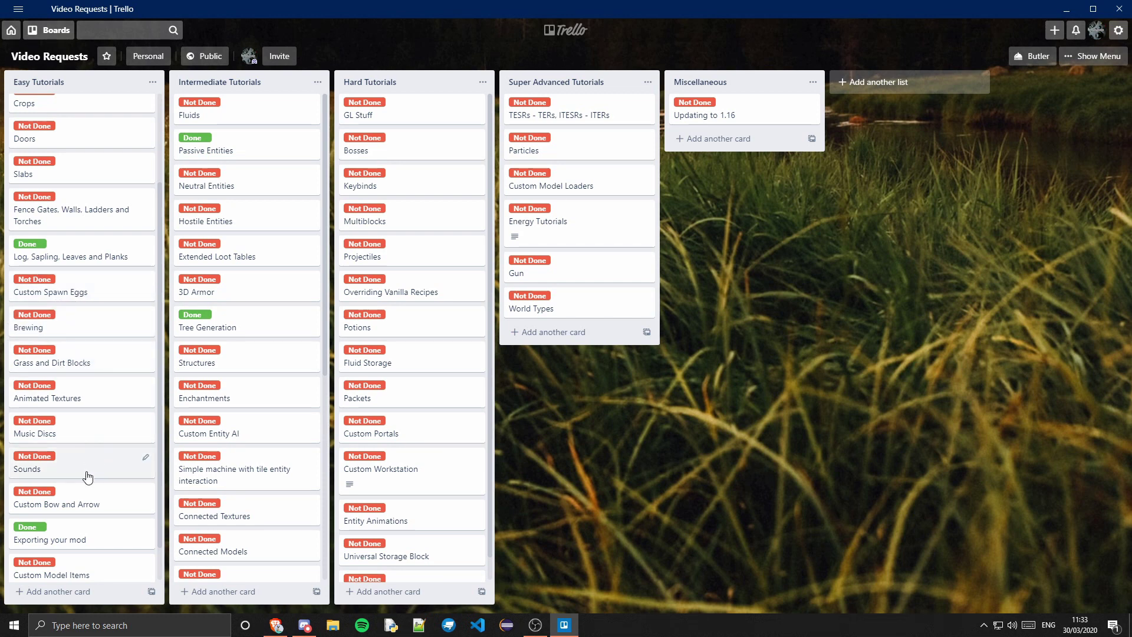
pyautogui.scroll(-1, 87, 476)
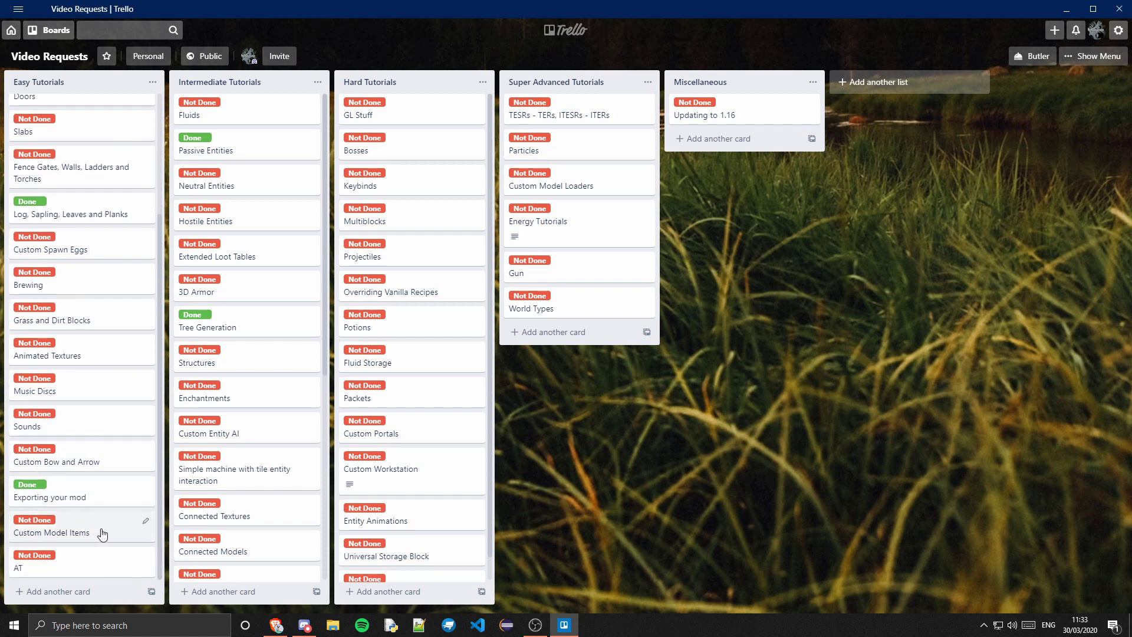
pyautogui.scroll(3, 136, 448)
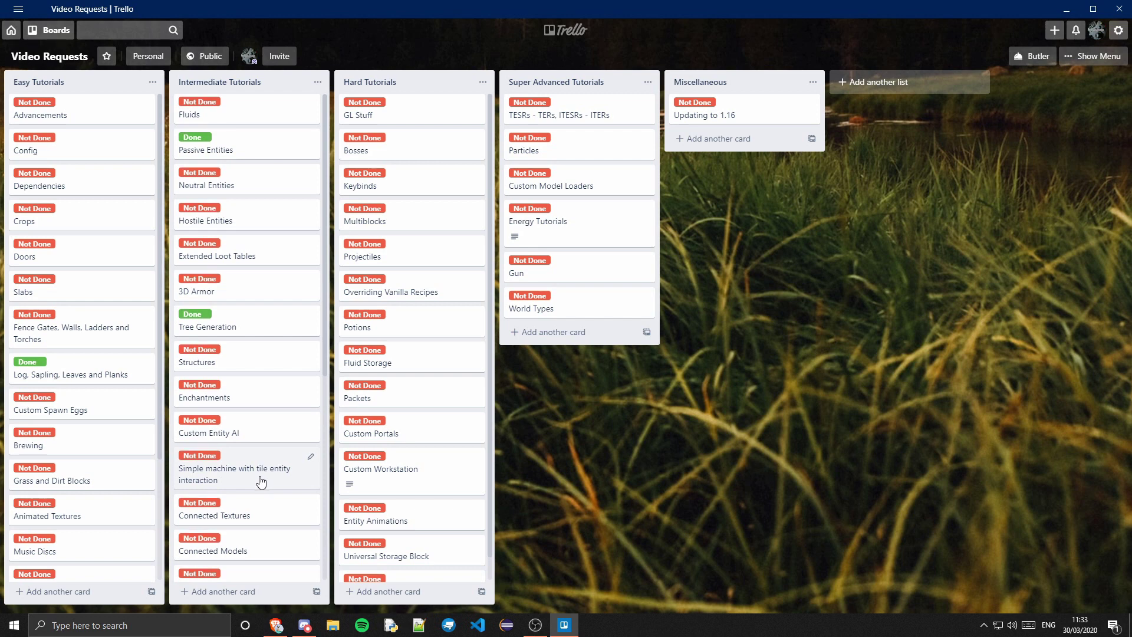
pyautogui.scroll(-3, 261, 482)
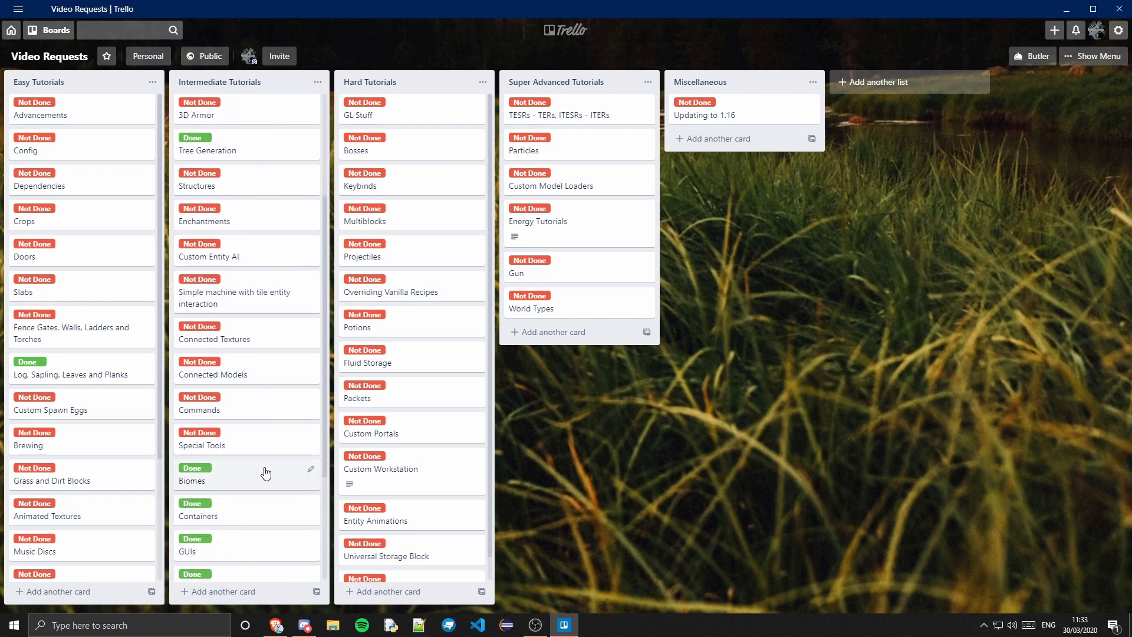
pyautogui.scroll(-3, 265, 474)
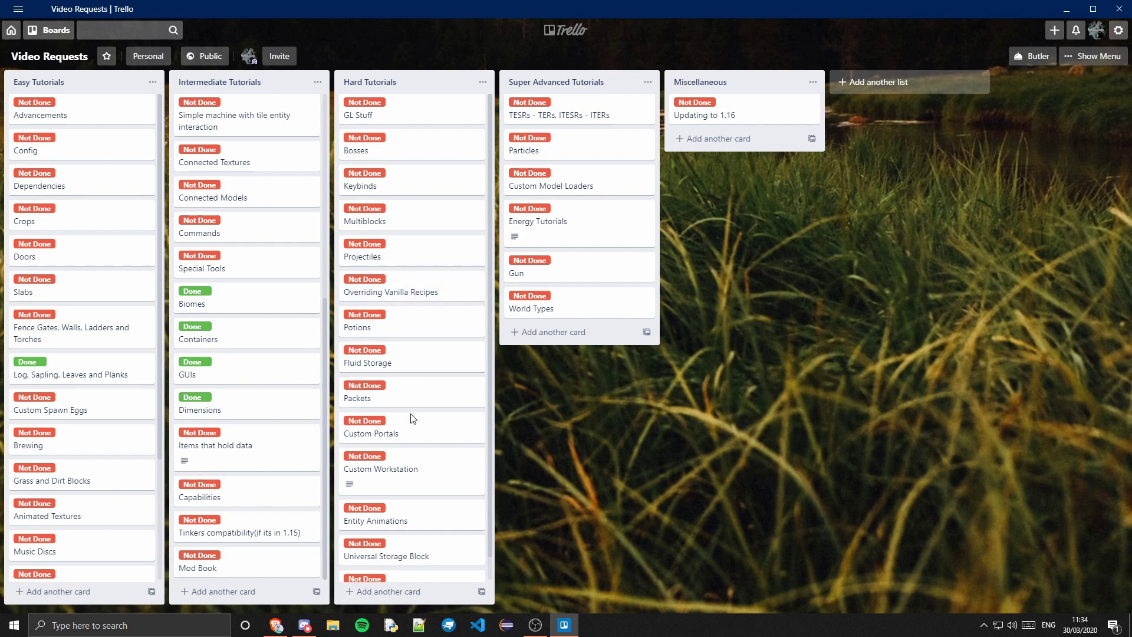
pyautogui.scroll(-1, 453, 494)
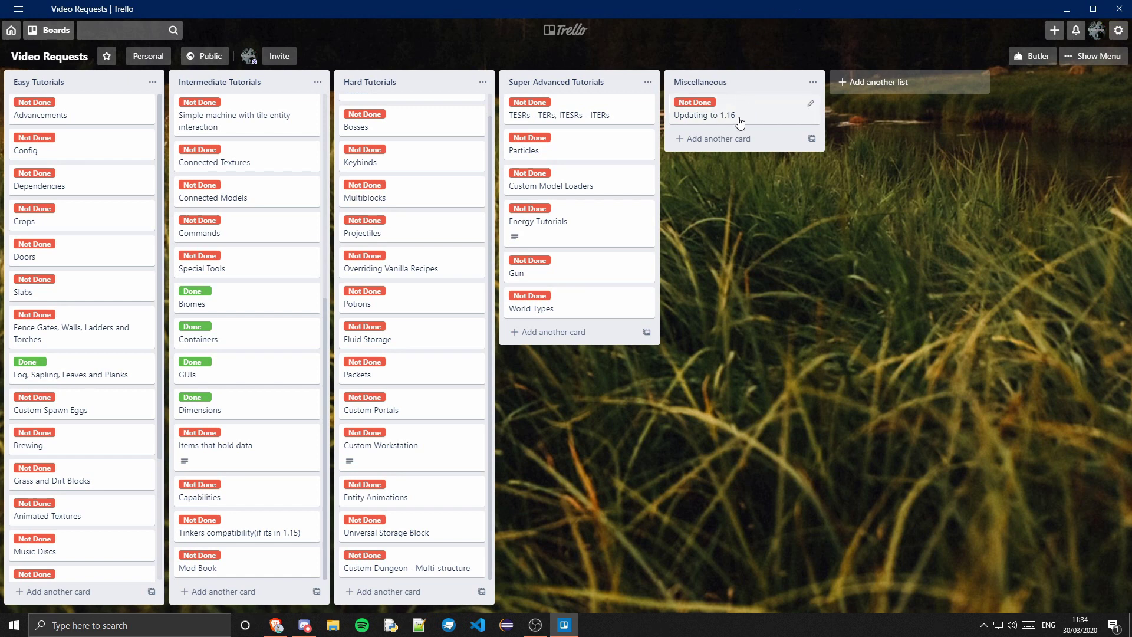
pyautogui.click(626, 229)
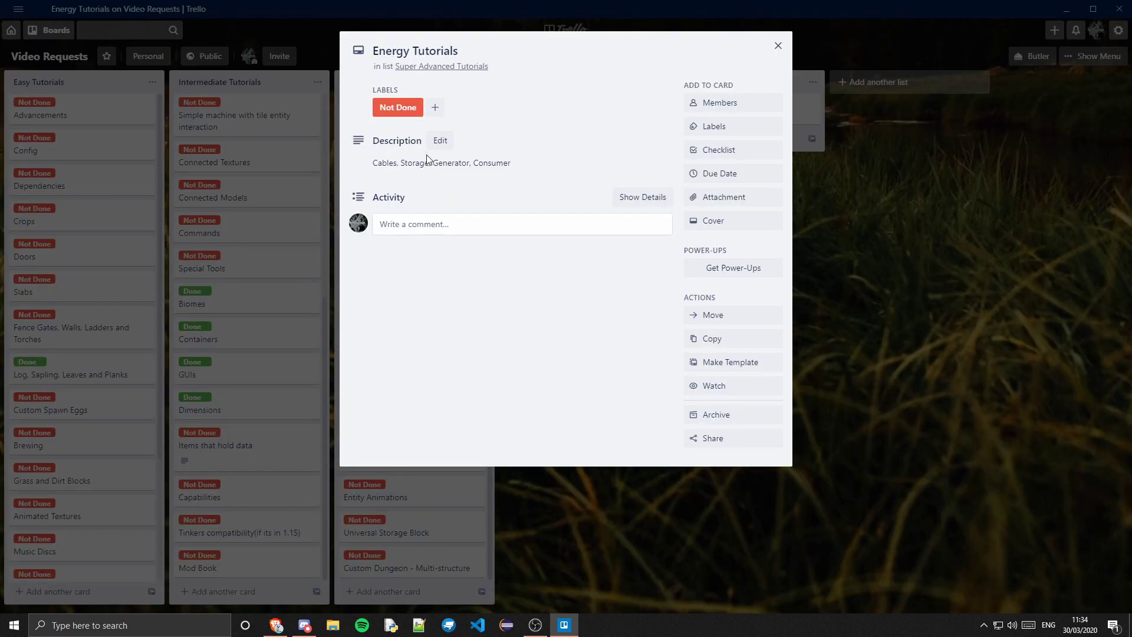
pyautogui.click(894, 212)
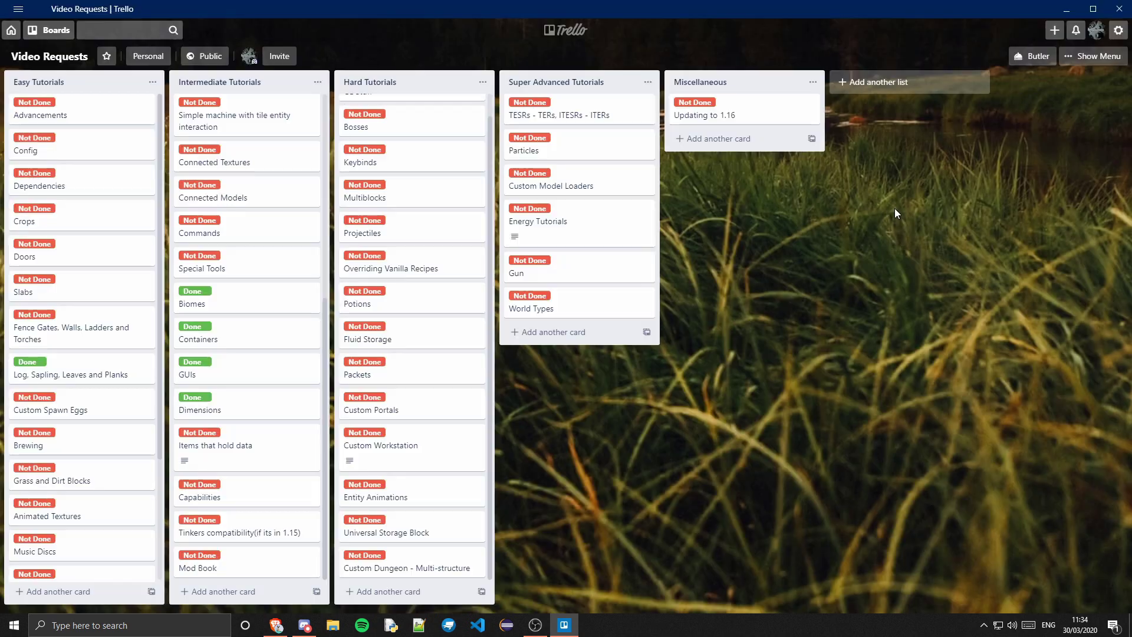